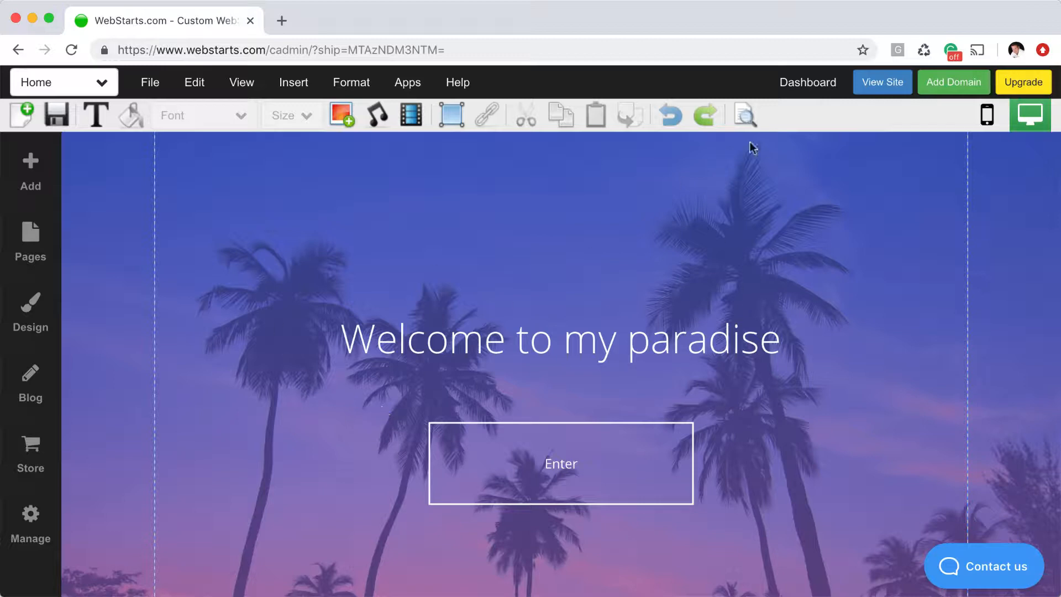
View the published site, follow the welcome page's Enter link to the photo gallery page, and return to the editor
click(873, 86)
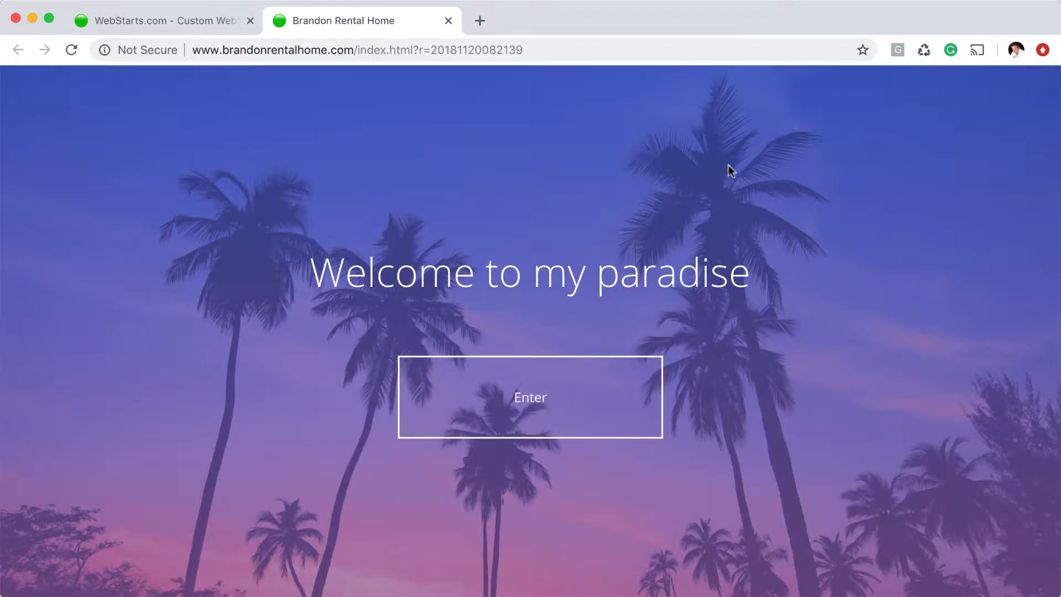
scroll(498, 324, down, 4)
scroll(498, 324, up, 4)
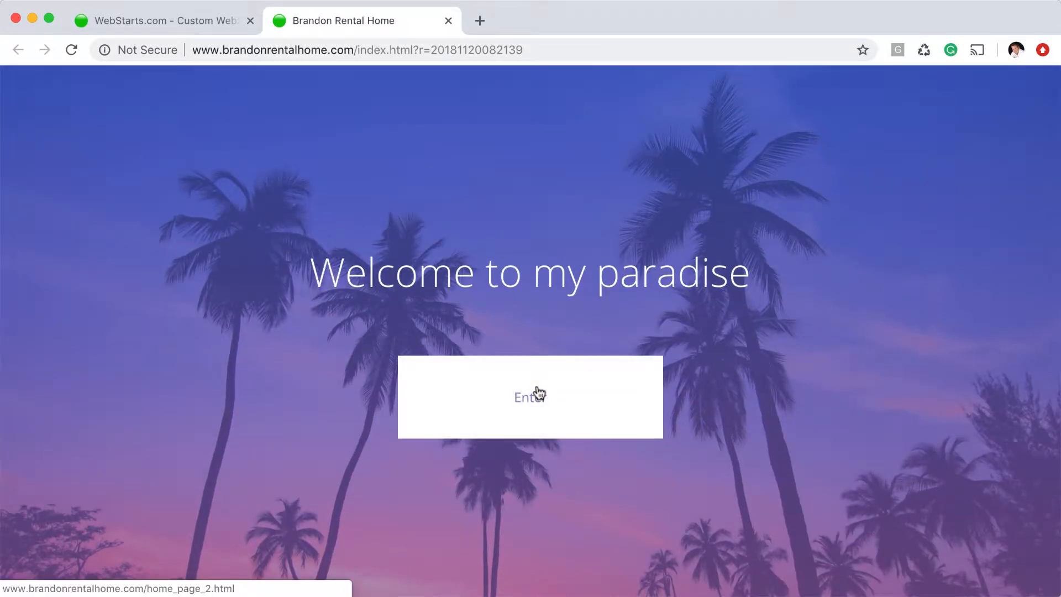
click(538, 394)
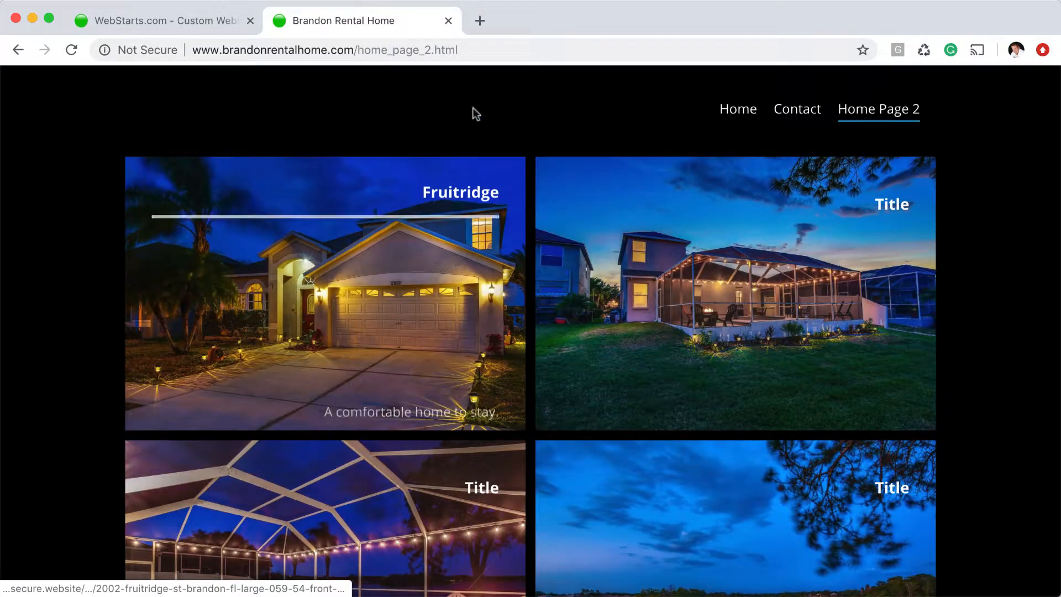
click(449, 21)
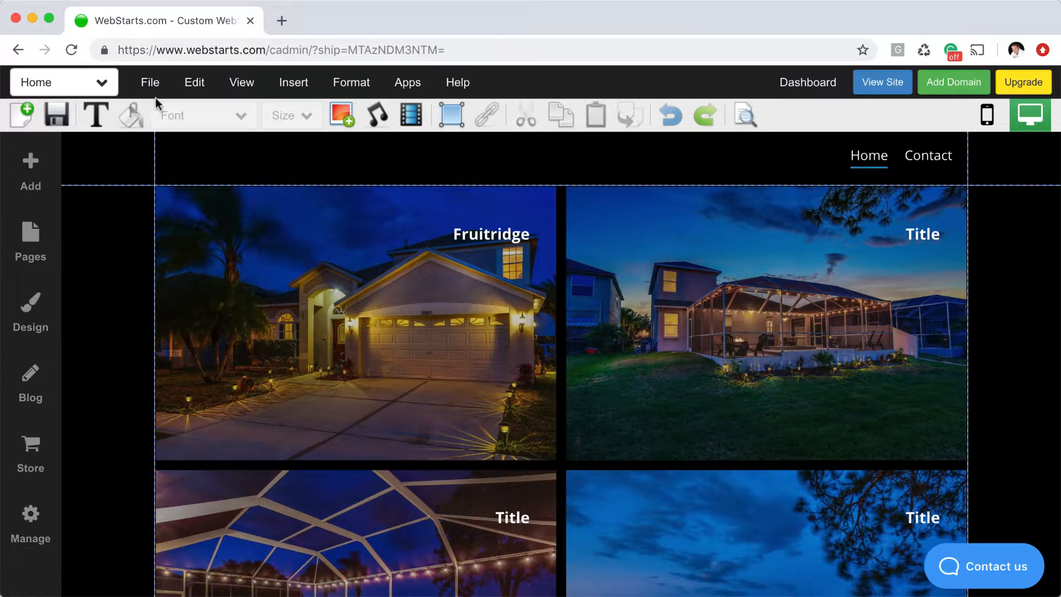
Save the changes and create a new page named Home Page 2 as a copy of the Home page
click(158, 82)
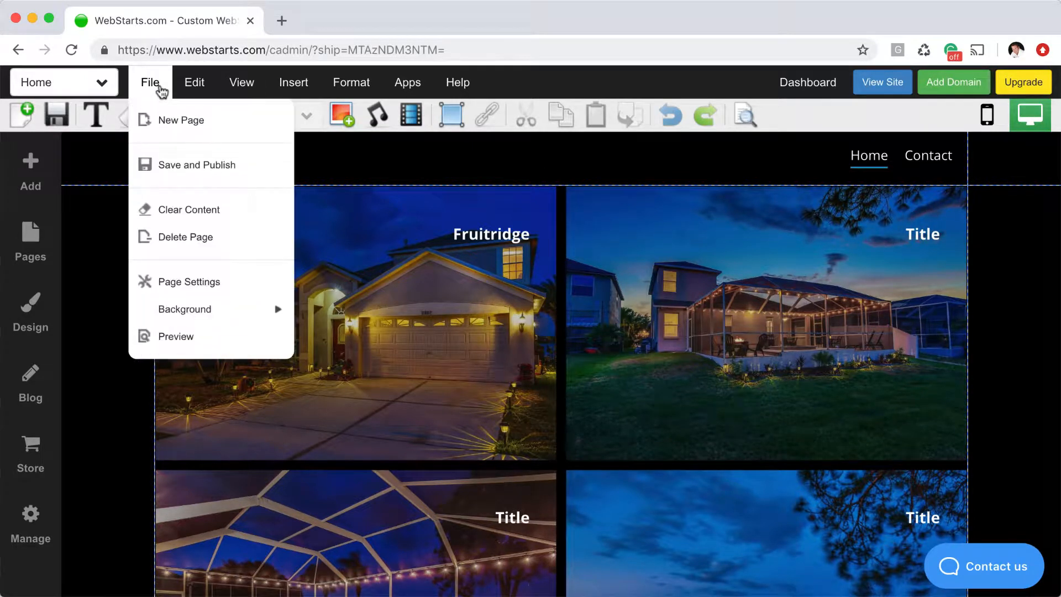
click(161, 118)
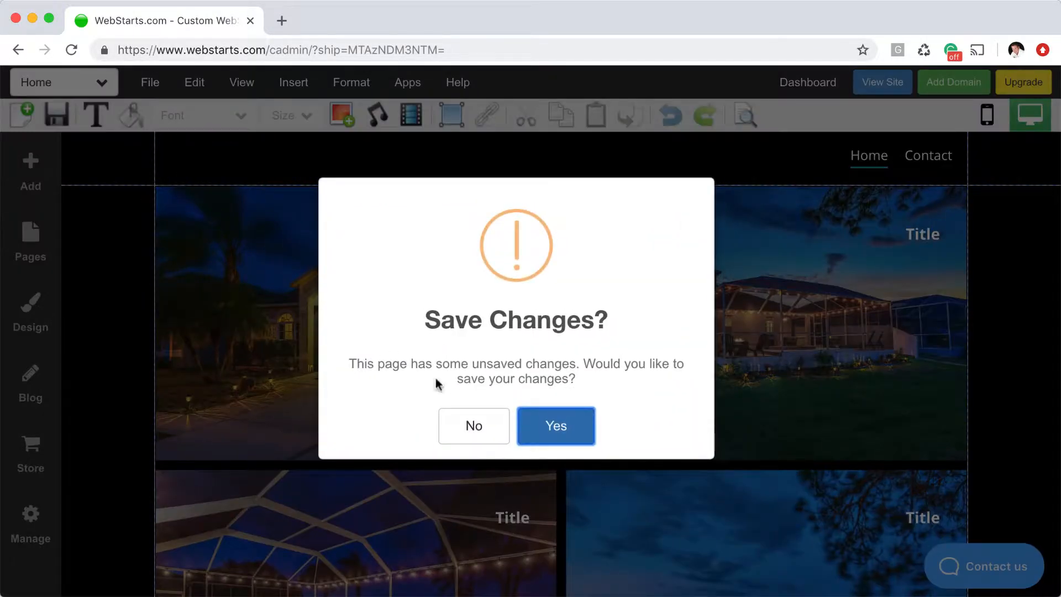
click(555, 434)
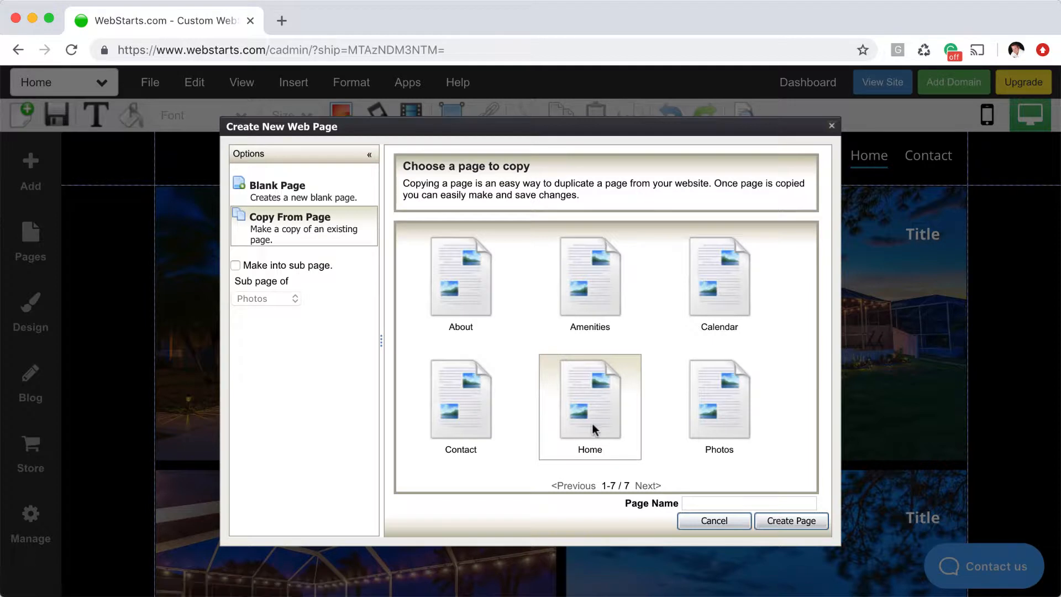
click(714, 504)
text(H)
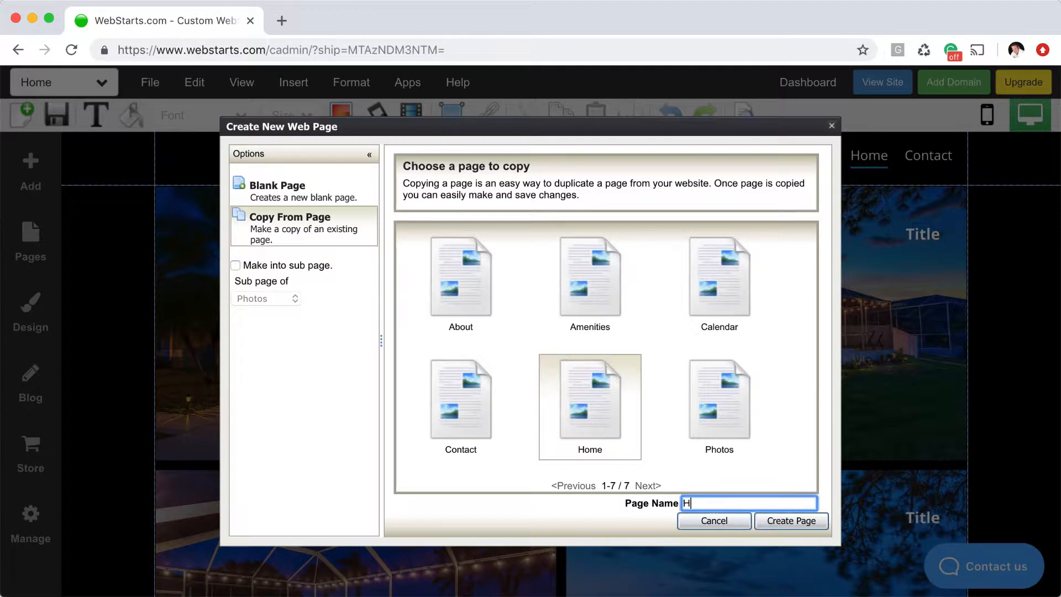
text(oem)
click(789, 523)
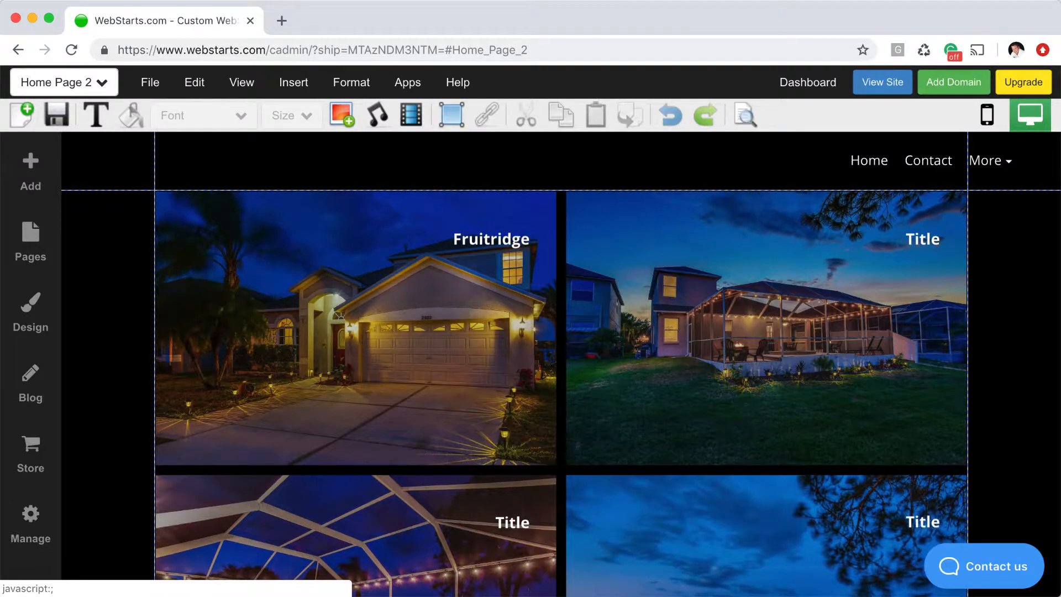
Switch to the original Home page and delete its photo gallery
click(59, 88)
click(53, 281)
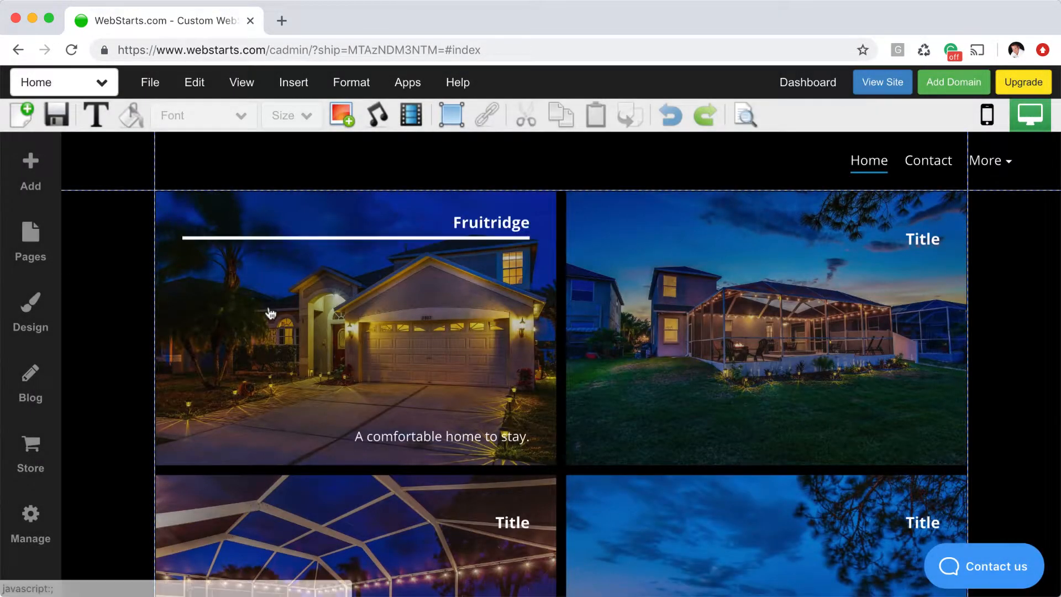
click(169, 237)
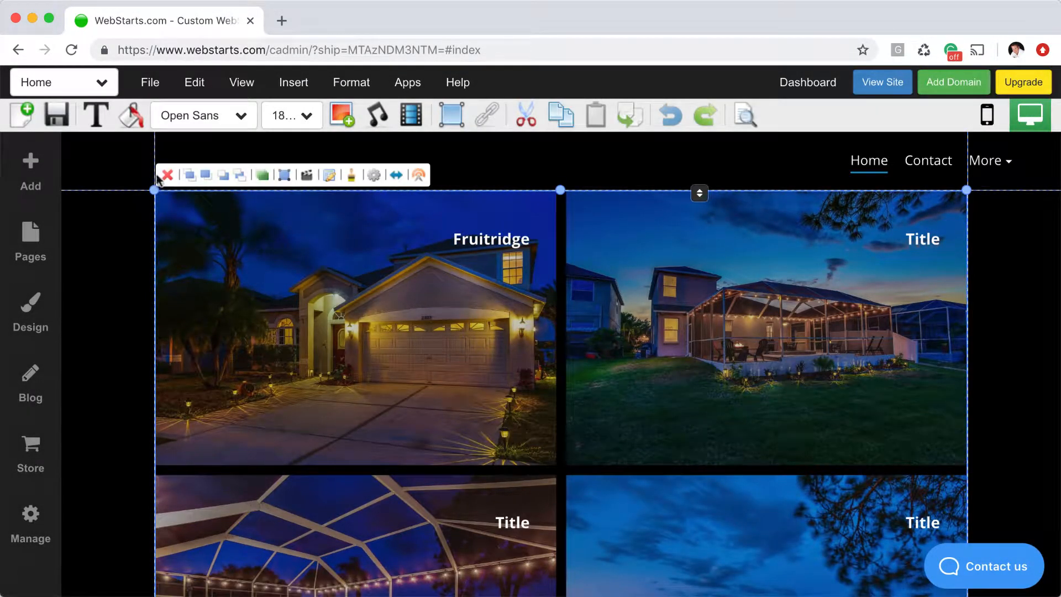
click(168, 174)
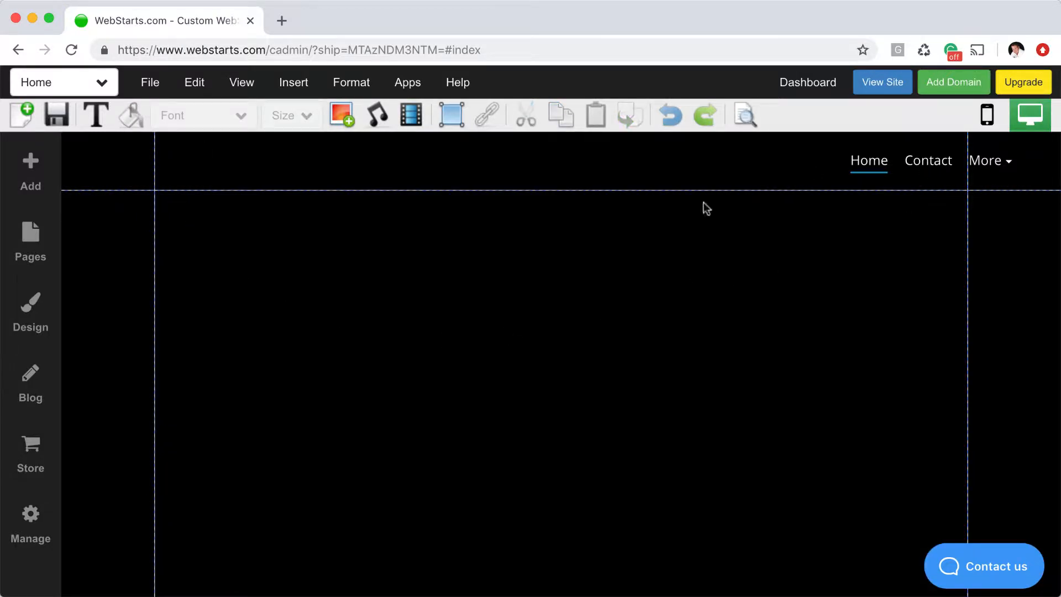
Hide the header on the Home page
scroll(710, 397, down, 2)
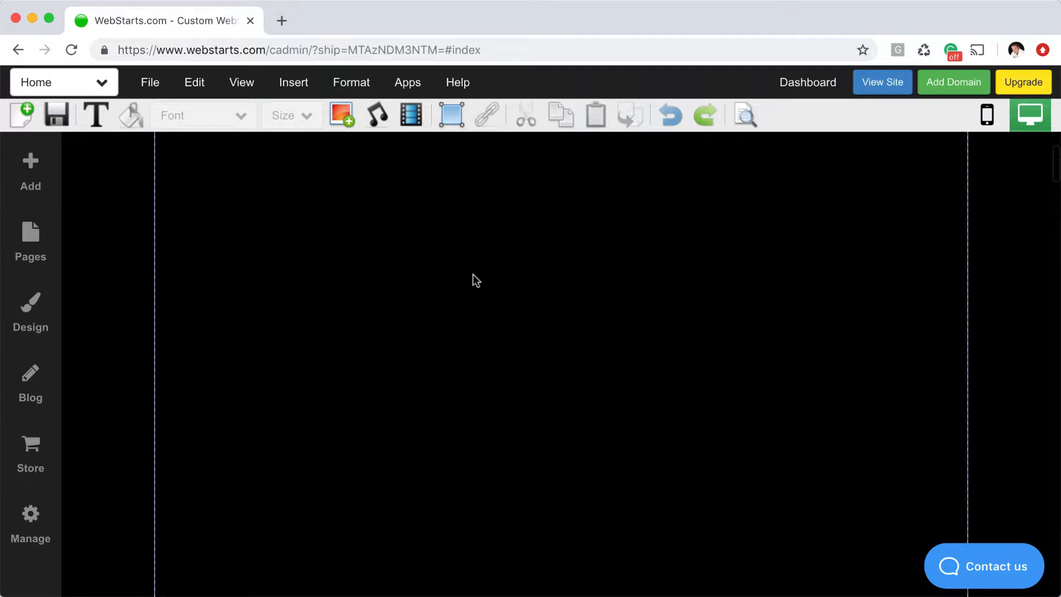
scroll(472, 276, up, 2)
click(250, 91)
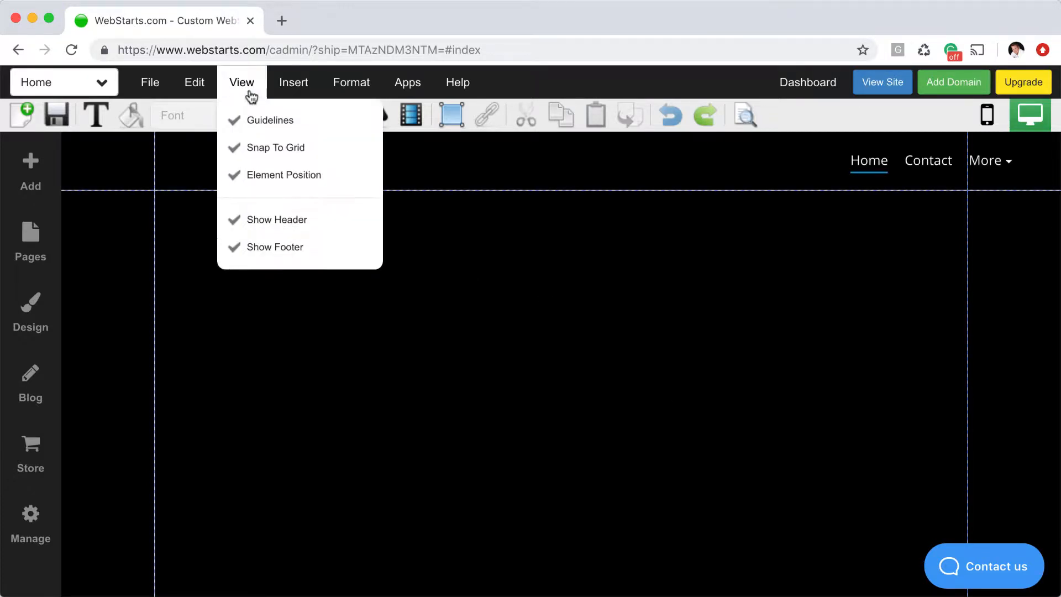
click(284, 220)
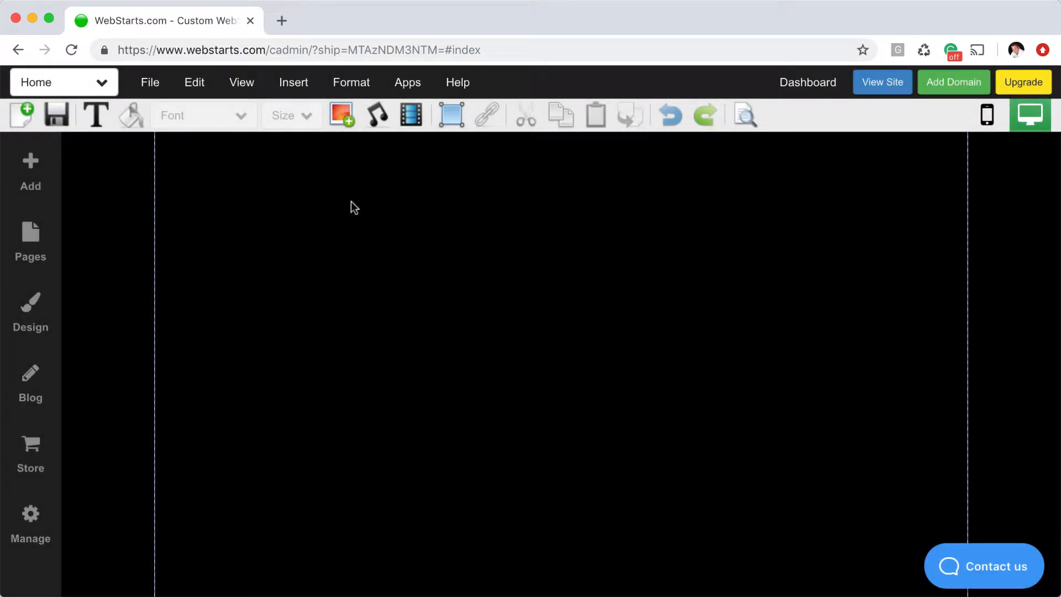
Search the stock photos for "tropical" and insert the image of palm trees silhouetted against a purple and orange sunset
click(341, 115)
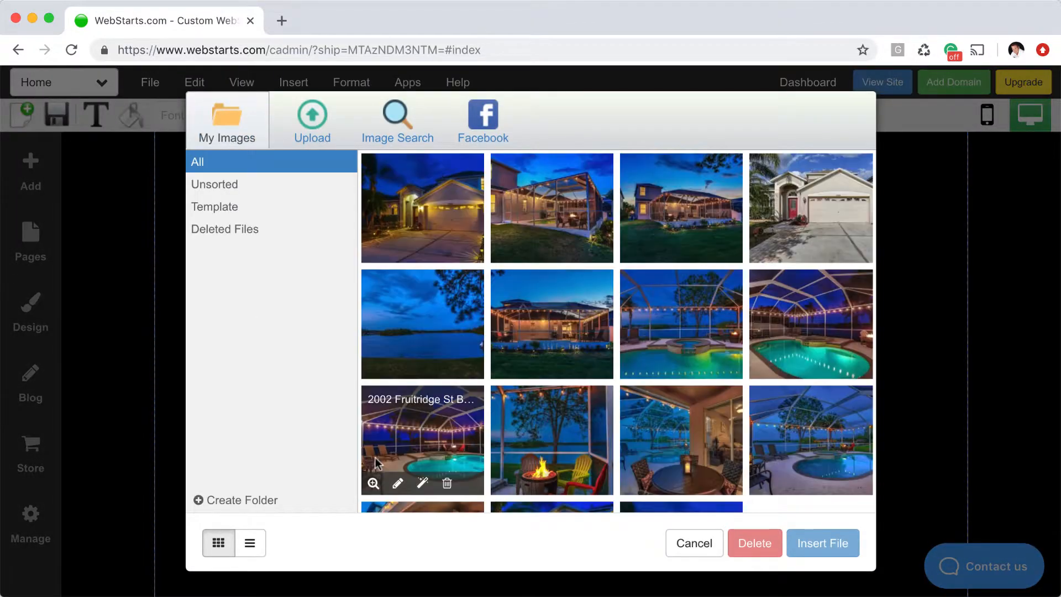
click(398, 119)
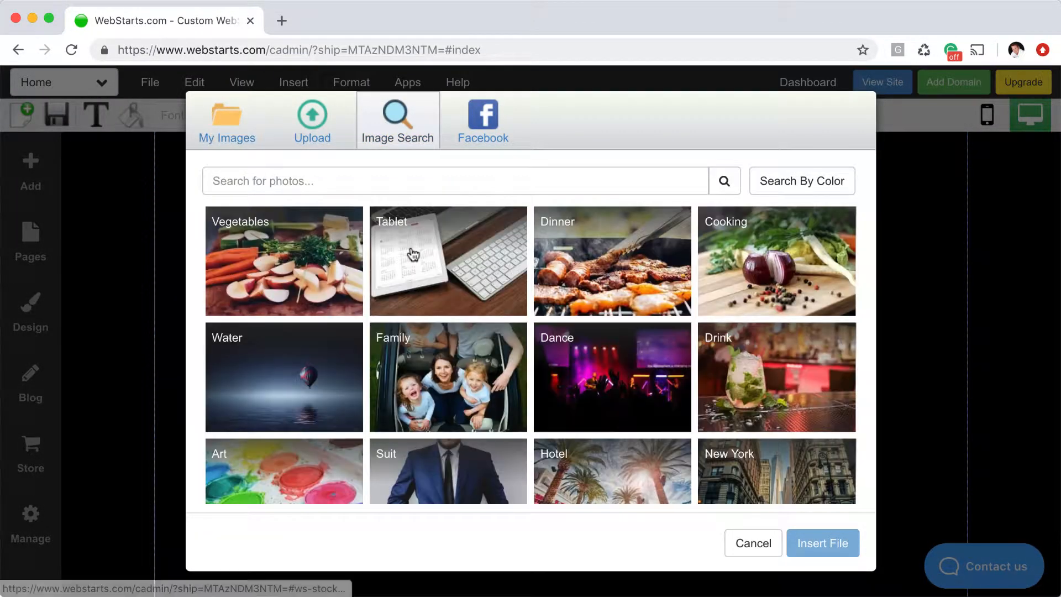
click(443, 177)
text(tropic)
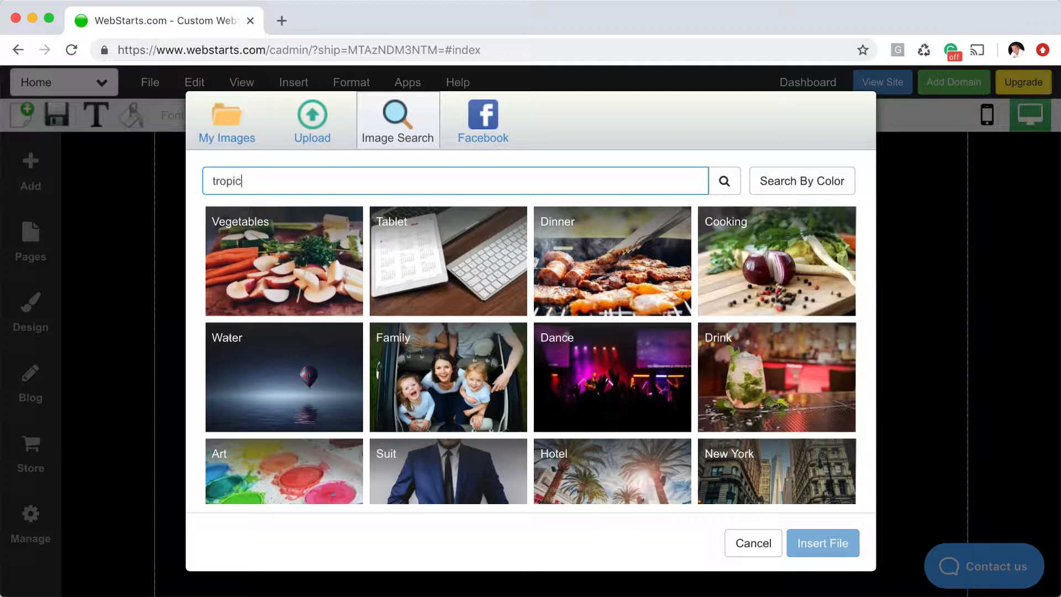
text(al)
key(Return)
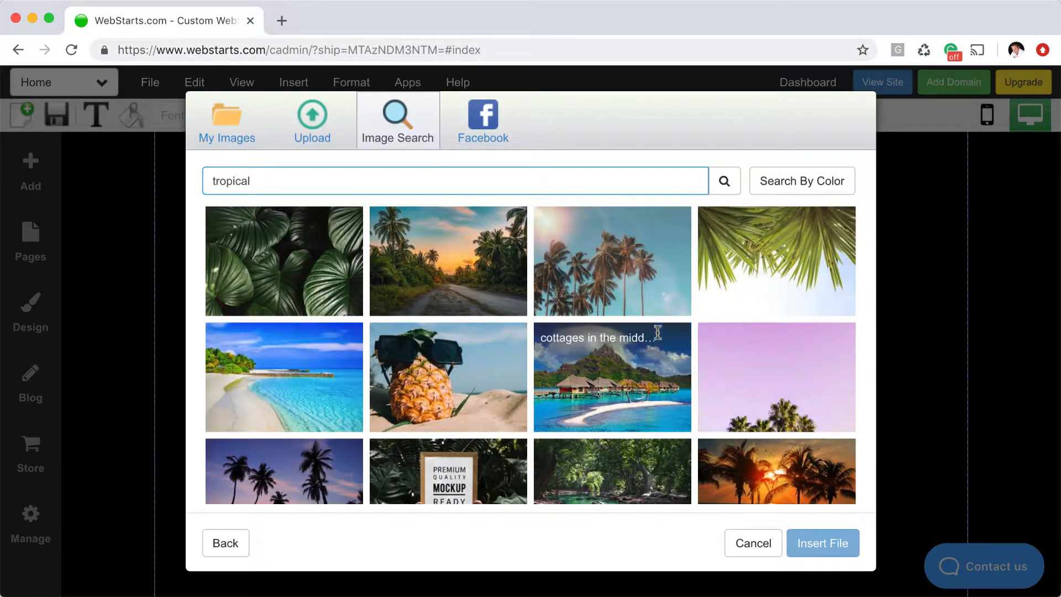
scroll(608, 353, down, 3)
click(288, 403)
click(823, 556)
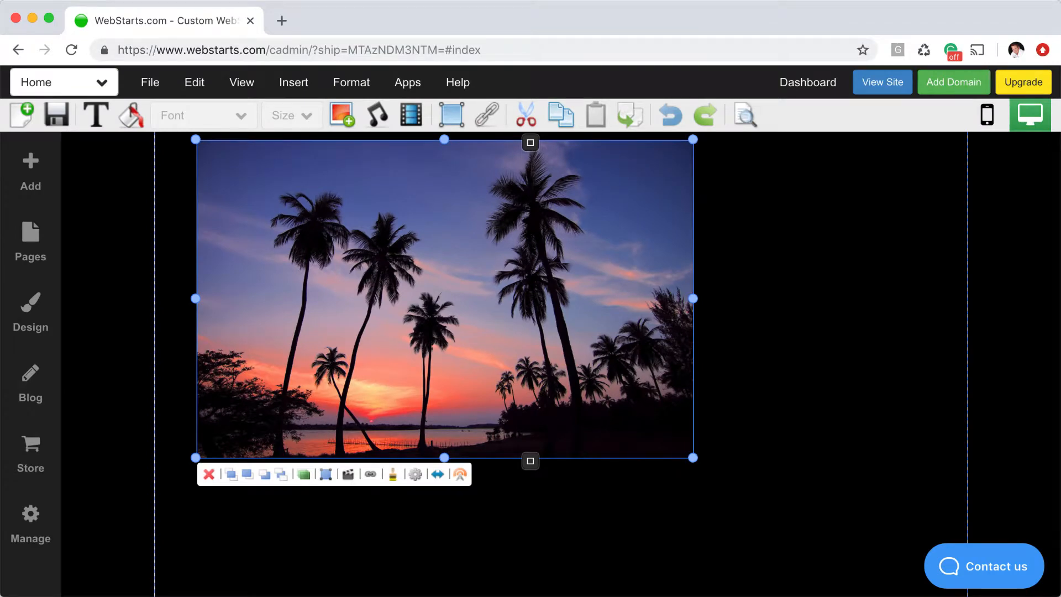
Stretch the palm photo to full page width at the very top of the page and set its height to 800
click(436, 474)
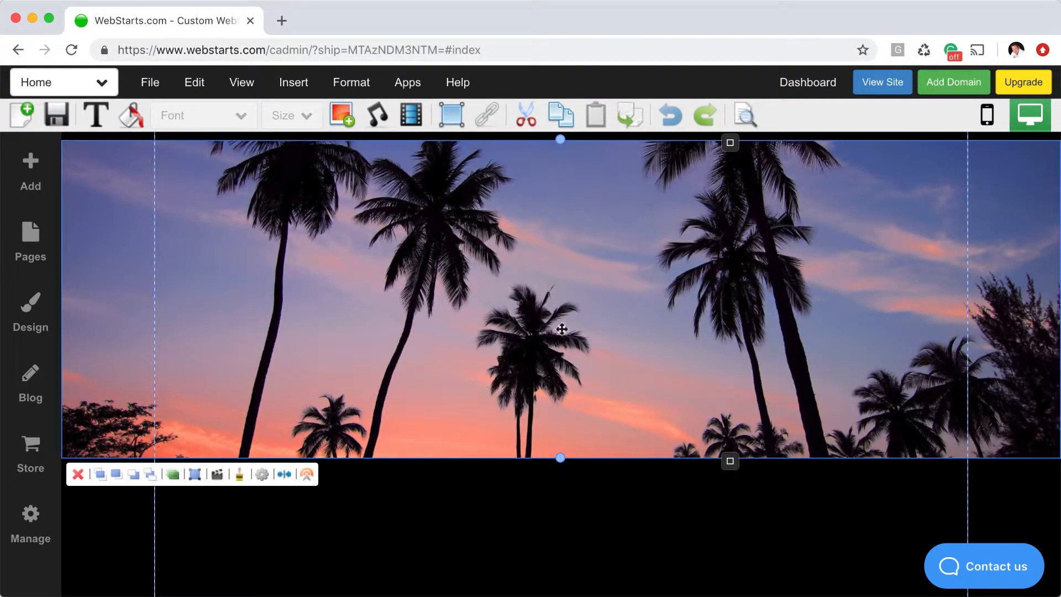
drag(560, 327, 561, 319)
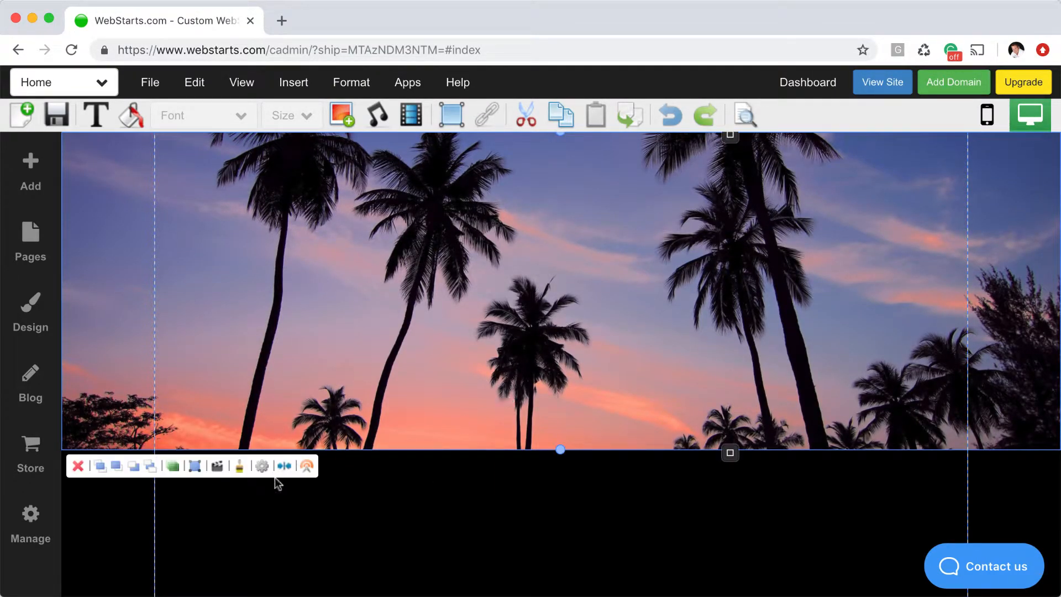
click(195, 466)
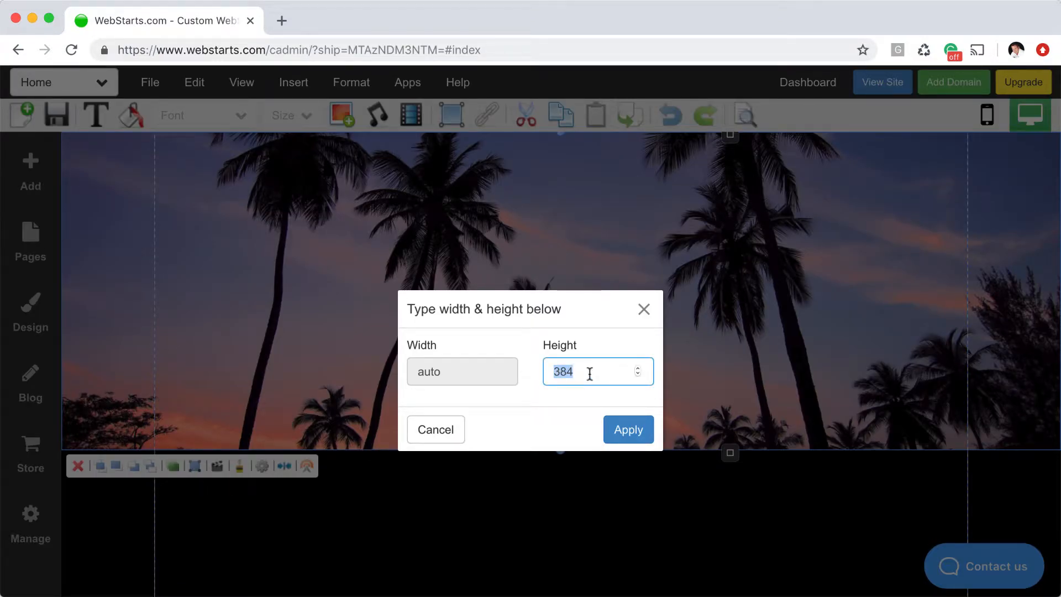
text(800)
click(628, 429)
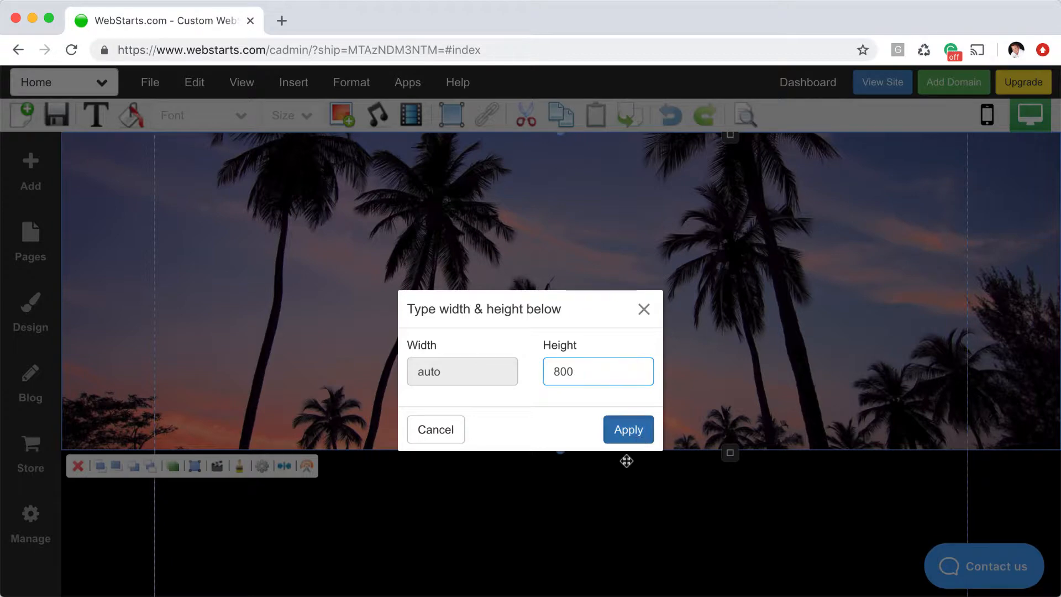
Shorten the Home page by moving the footer boundary up to the lower edge of the palm photo
scroll(496, 503, down, 10)
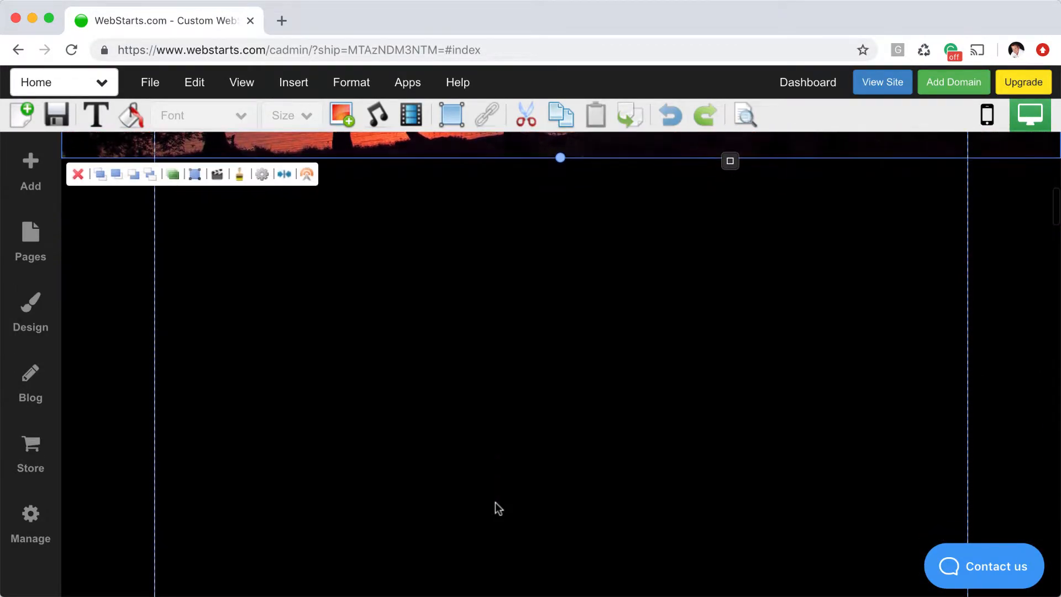
scroll(497, 502, down, 10)
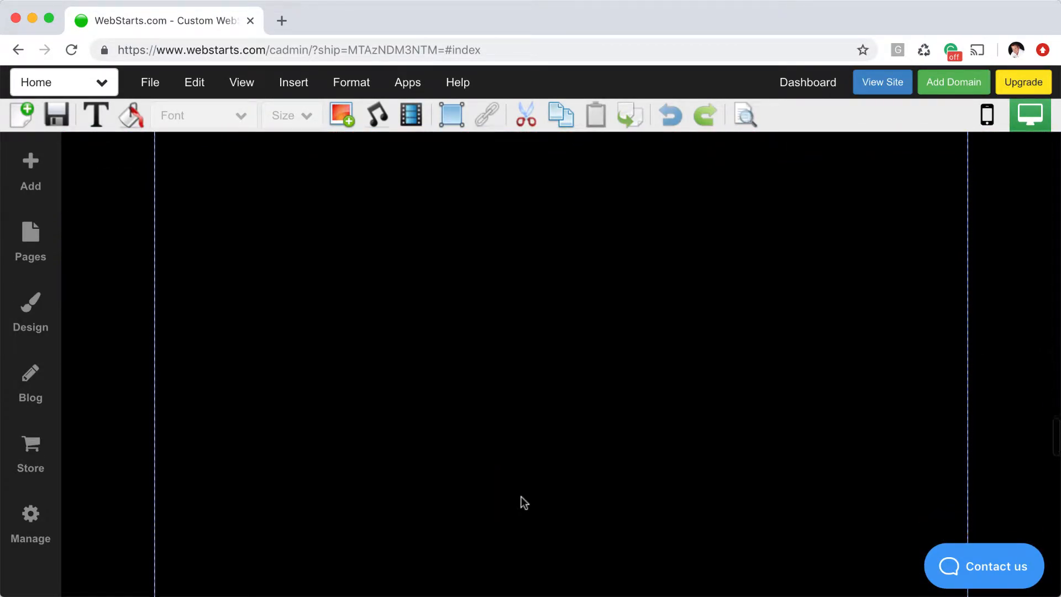
scroll(521, 498, down, 5)
scroll(525, 497, up, 4)
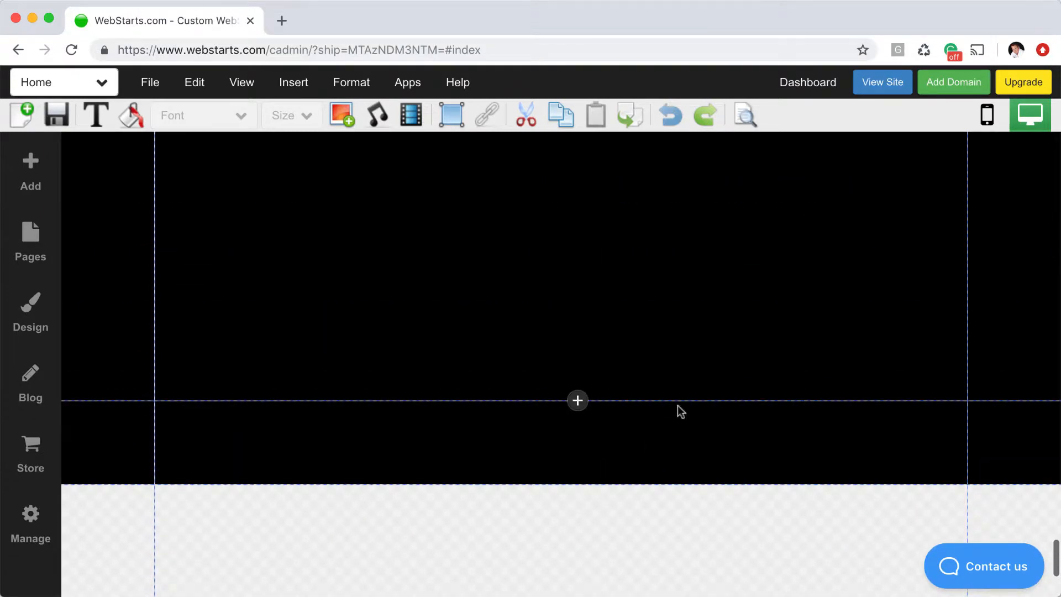
drag(681, 402, 692, 109)
scroll(701, 316, up, 10)
scroll(697, 320, down, 5)
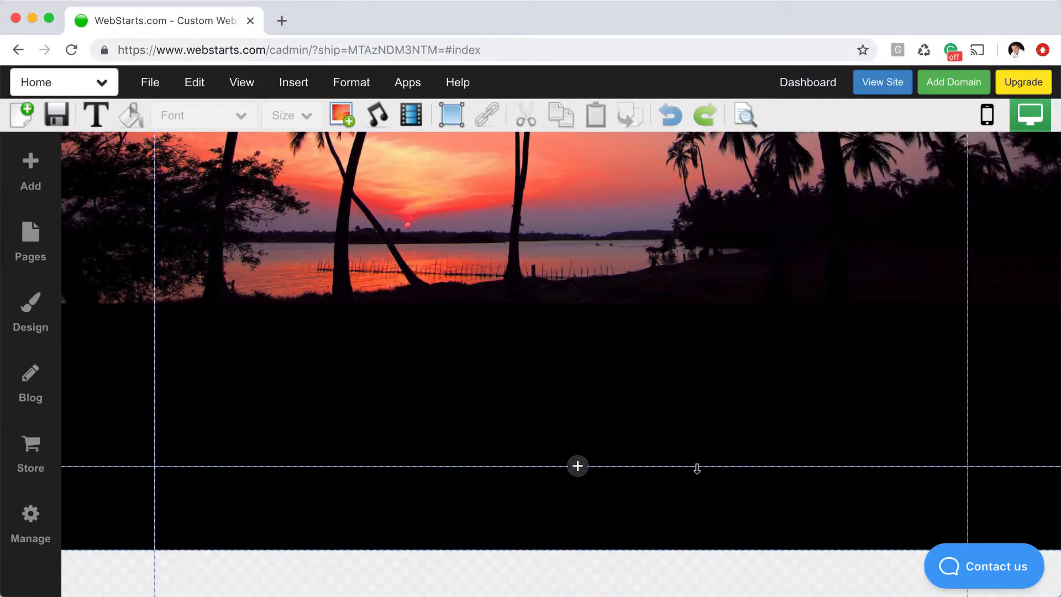
drag(697, 467, 685, 292)
scroll(674, 431, up, 10)
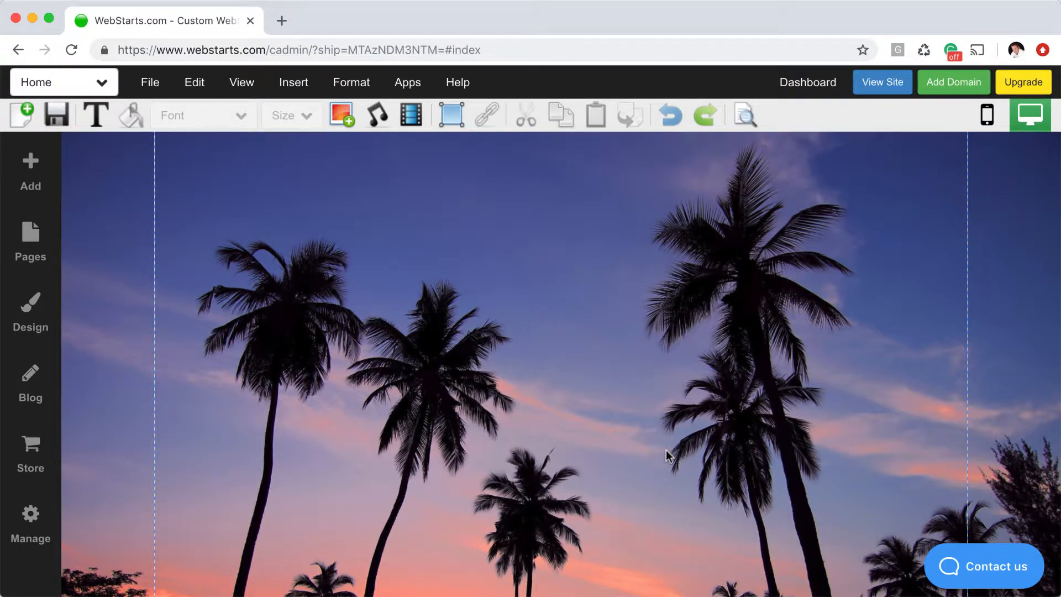
Add a strip to the page and extend its lower edge down over most of the palm photo
click(450, 115)
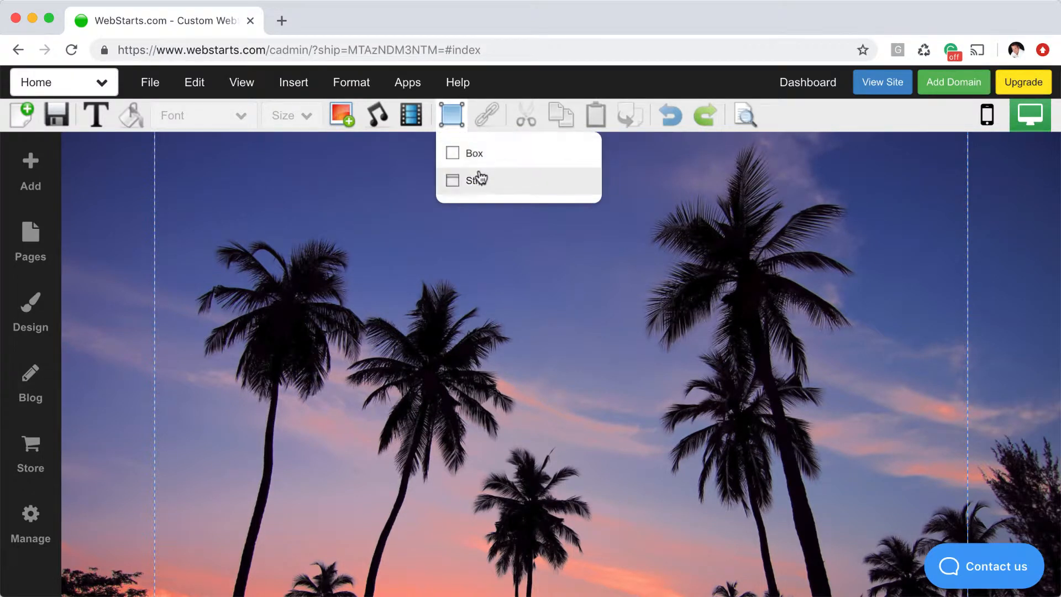
click(473, 178)
scroll(549, 303, down, 3)
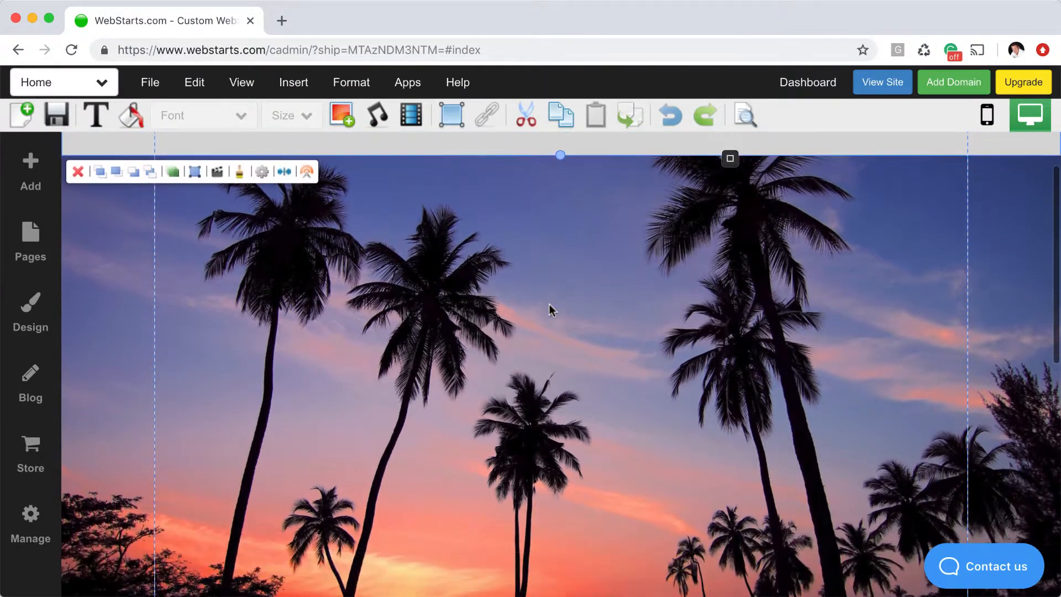
drag(559, 155, 569, 561)
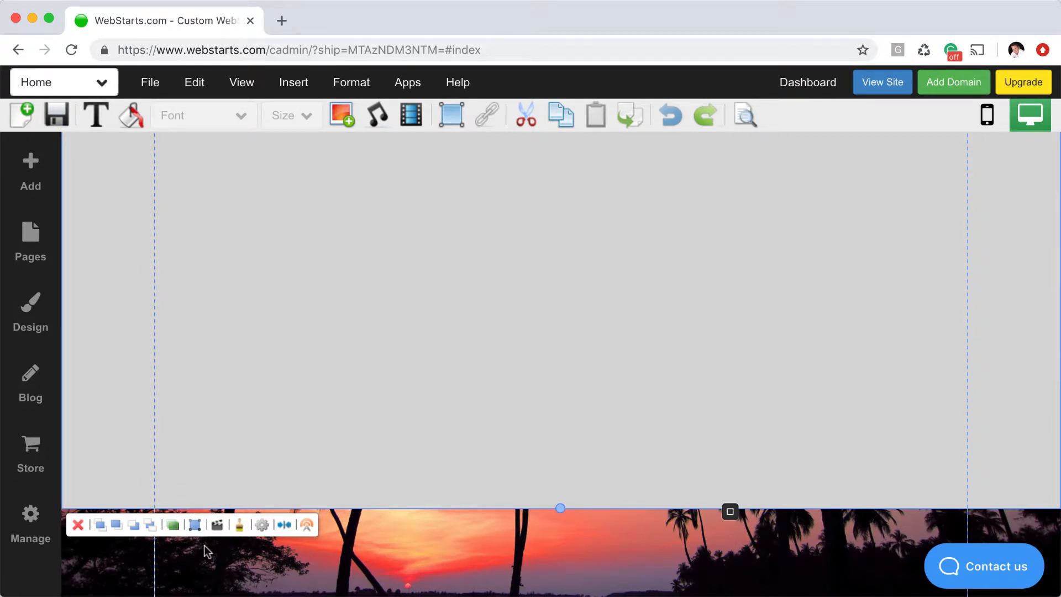
Check the palm photo's height in its size settings
click(311, 564)
scroll(312, 564, down, 3)
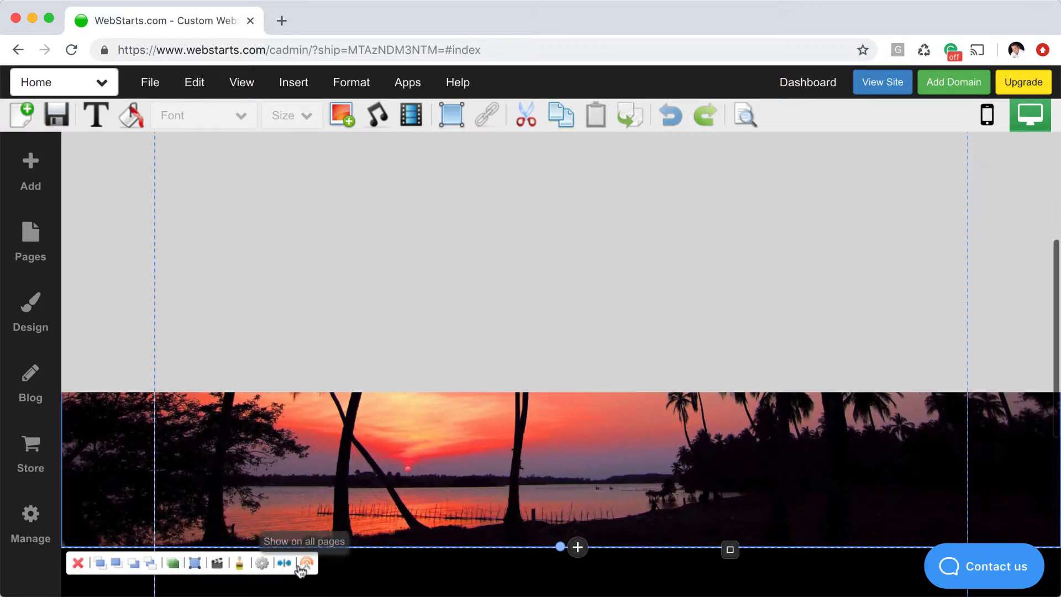
click(196, 562)
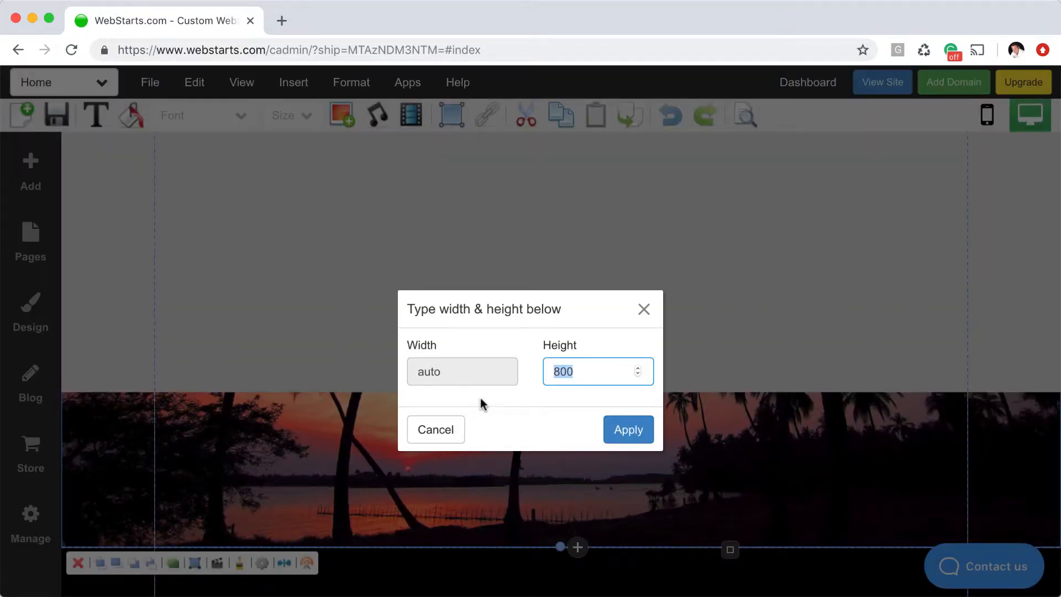
click(439, 434)
Apply the Fade In animation effect to the palm photo
click(217, 562)
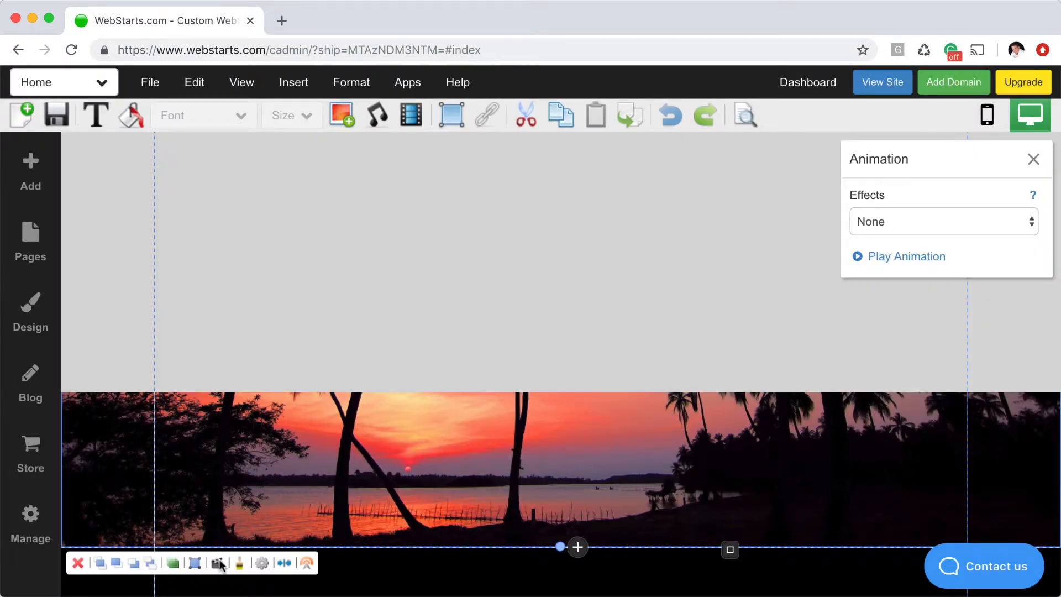
click(905, 222)
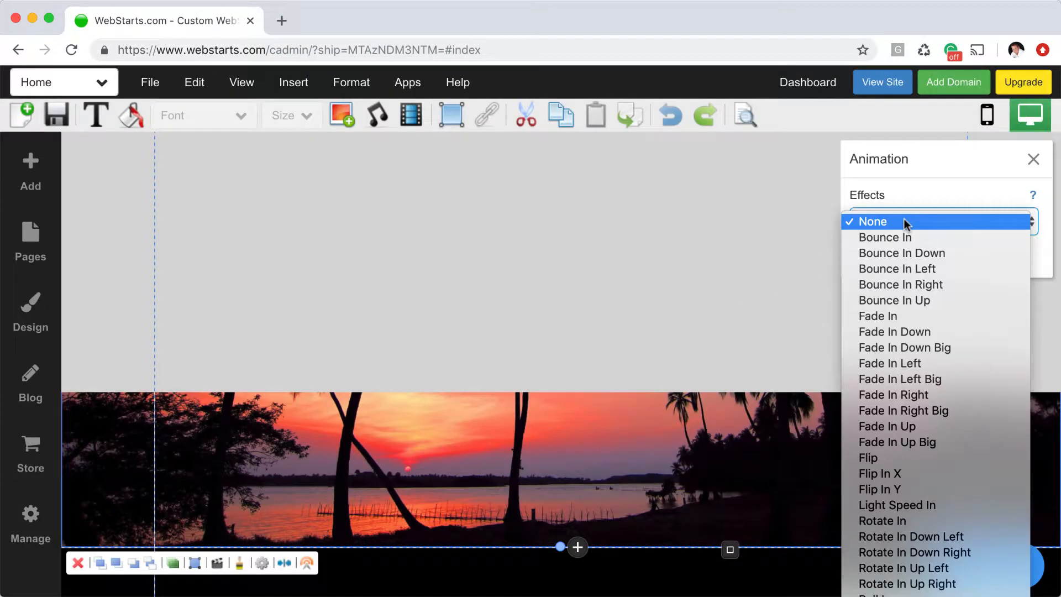
click(893, 316)
click(1033, 159)
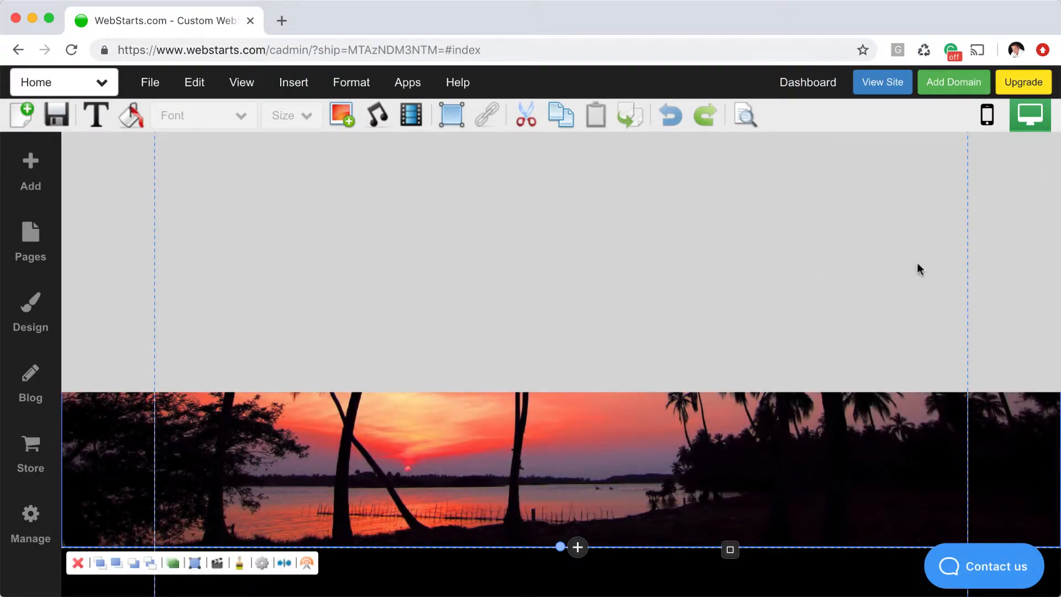
Extend the grey strip down to the lower edge of the palm photo and set its height to 800
click(694, 339)
drag(559, 390, 576, 548)
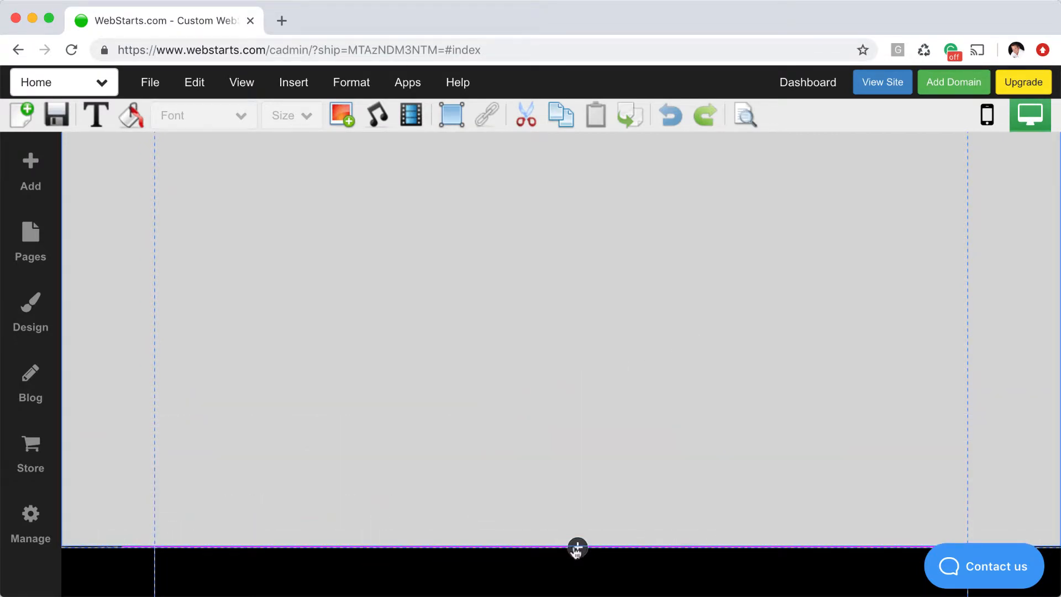
click(194, 562)
double_click(545, 379)
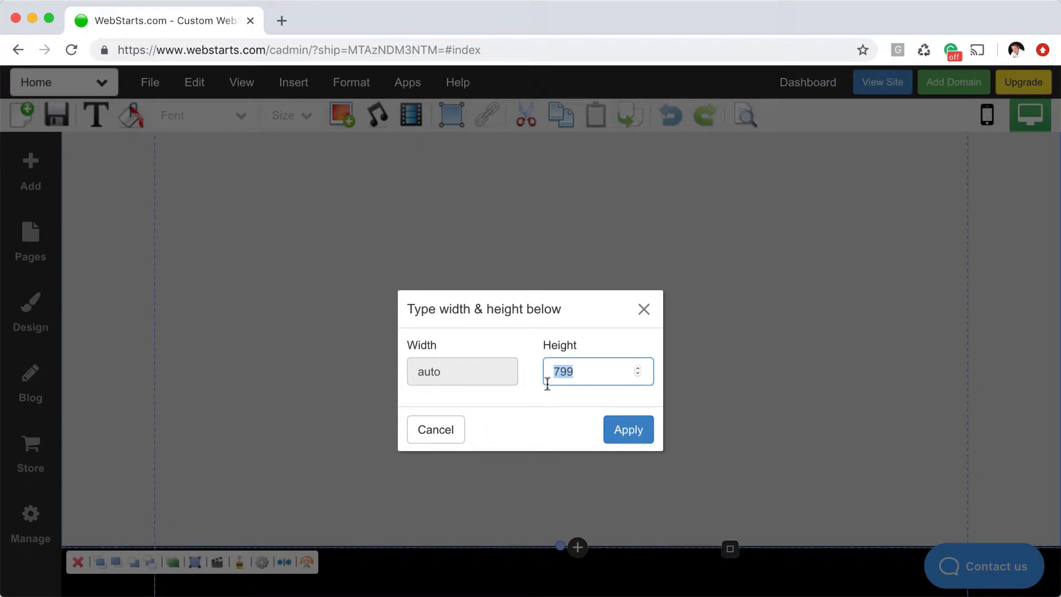
text(800)
click(623, 429)
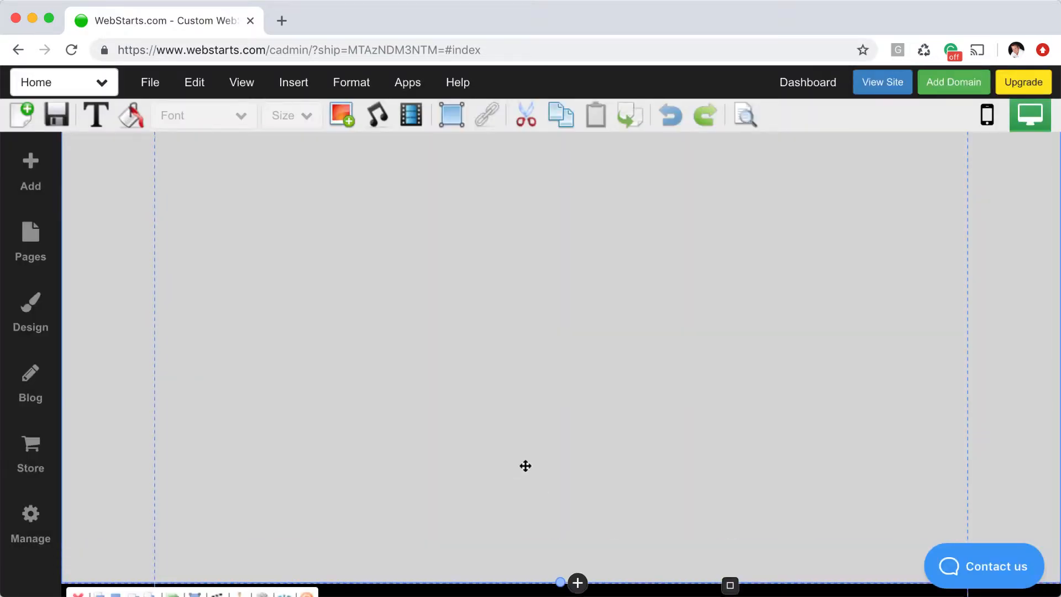
Fill the strip with the blue-to-purple gradient and reduce its opacity to 75% so it overlays the palm photo
click(131, 116)
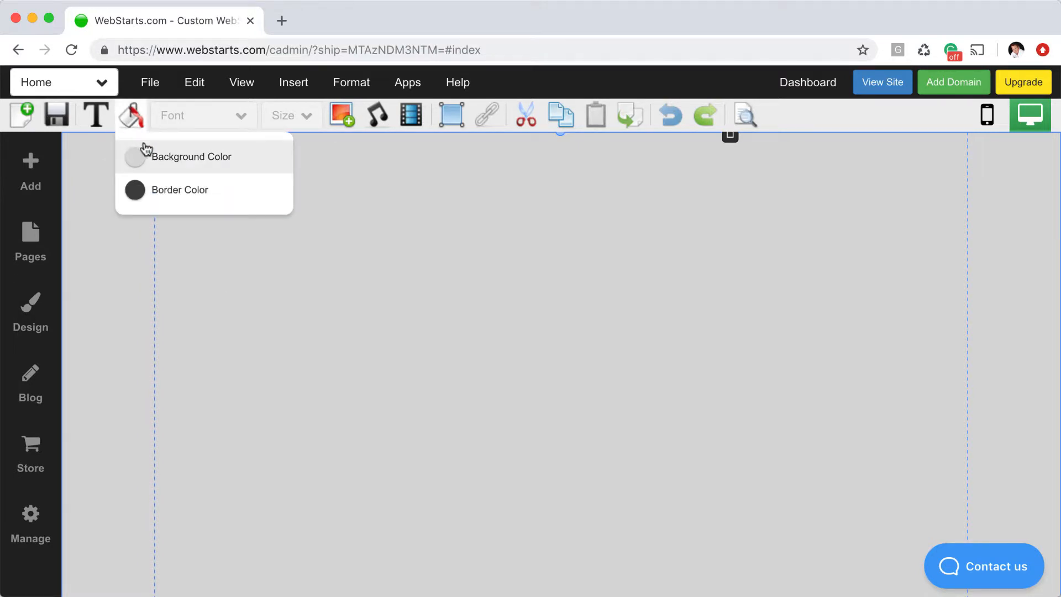
click(147, 154)
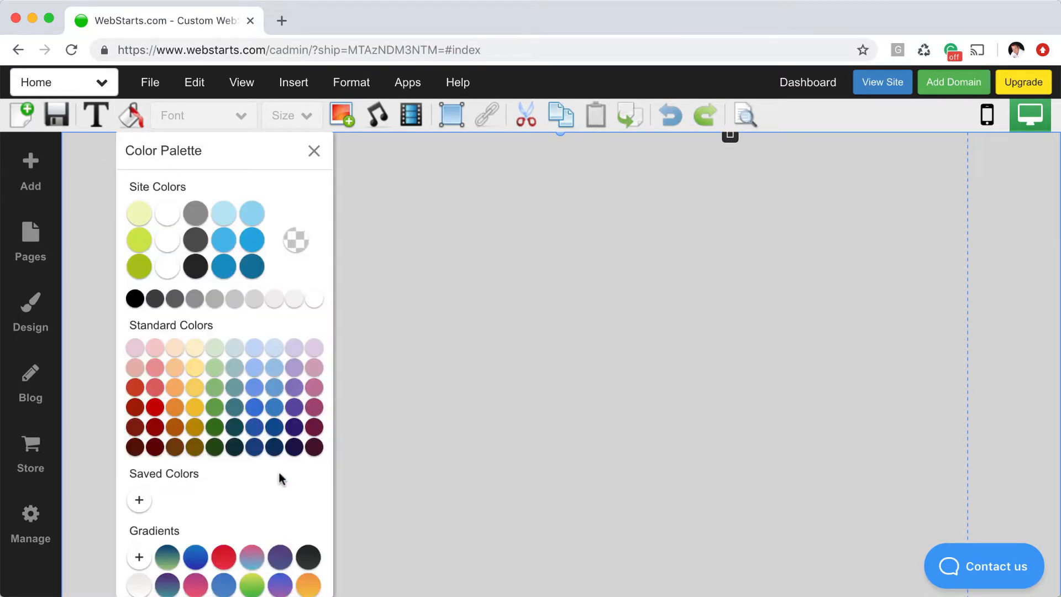
click(276, 584)
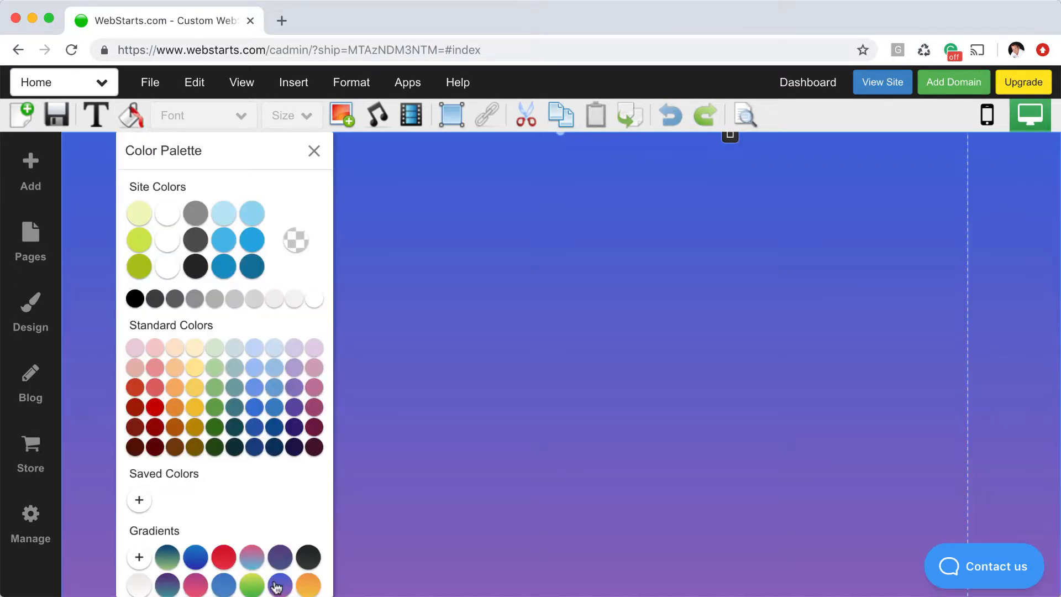
click(314, 149)
scroll(344, 307, down, 6)
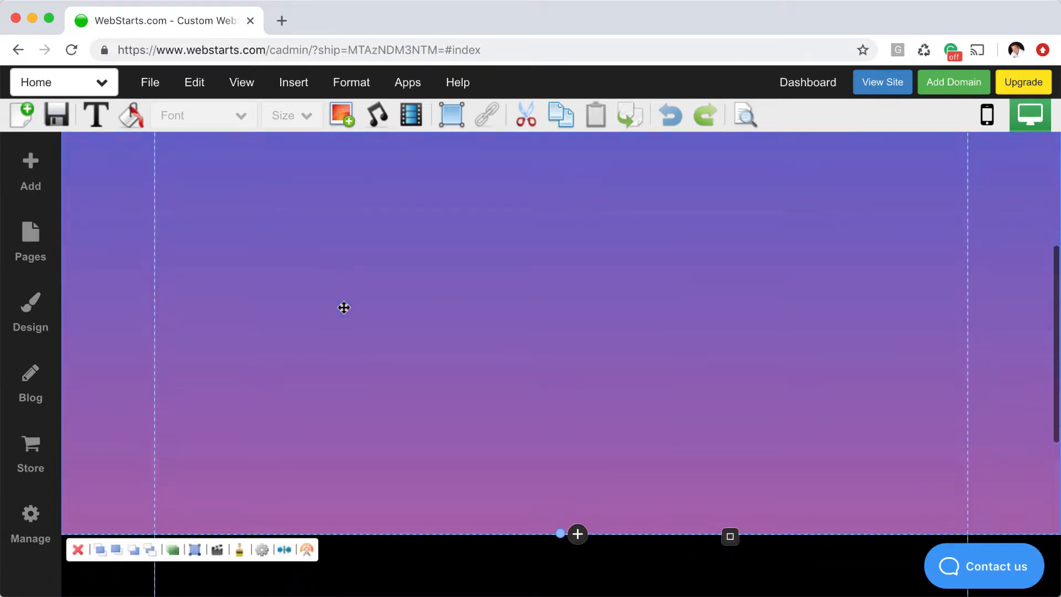
drag(236, 305, 195, 306)
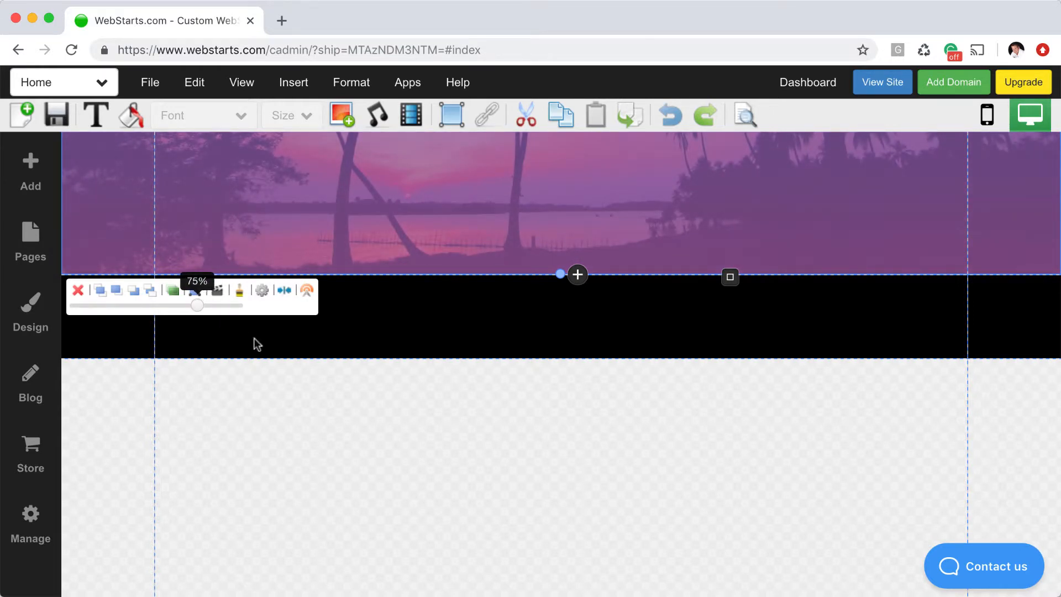
Add a title text box, place it horizontally centred over the palm trees and centre its text
scroll(387, 409, up, 6)
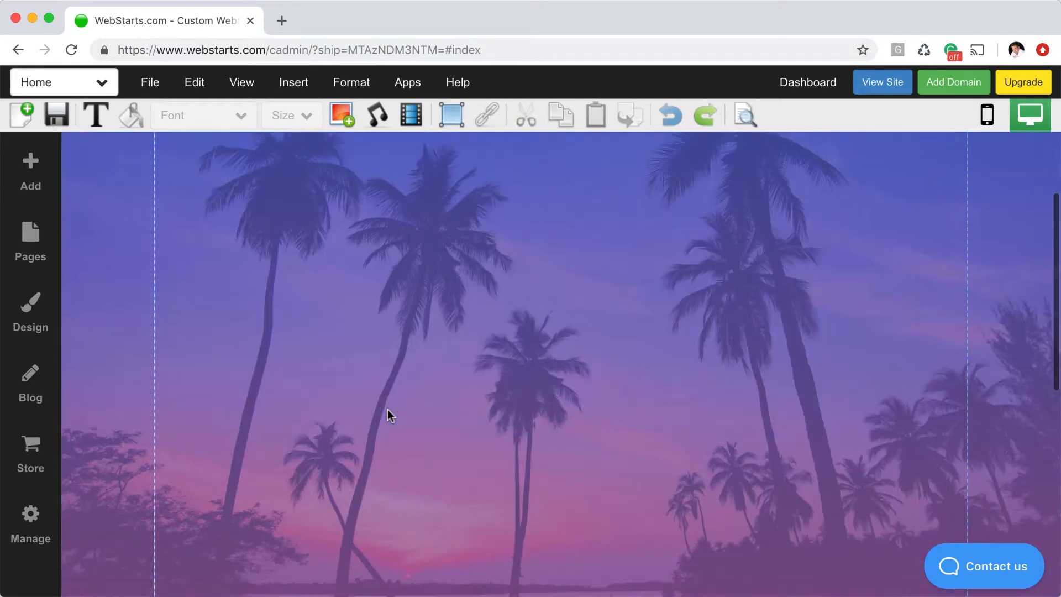
scroll(386, 415, down, 3)
scroll(387, 415, up, 3)
click(36, 174)
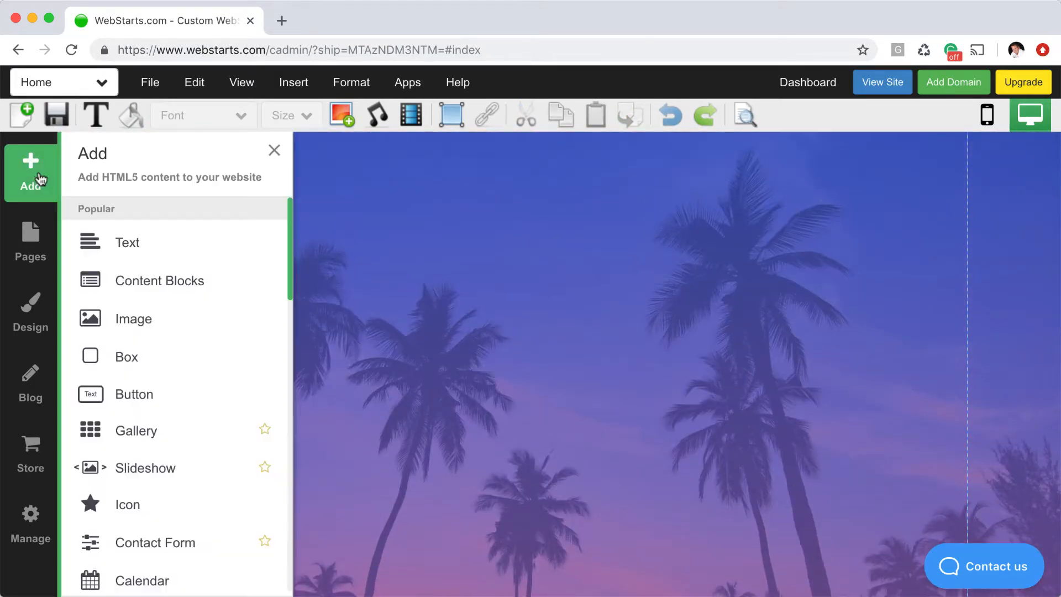
click(125, 242)
click(130, 231)
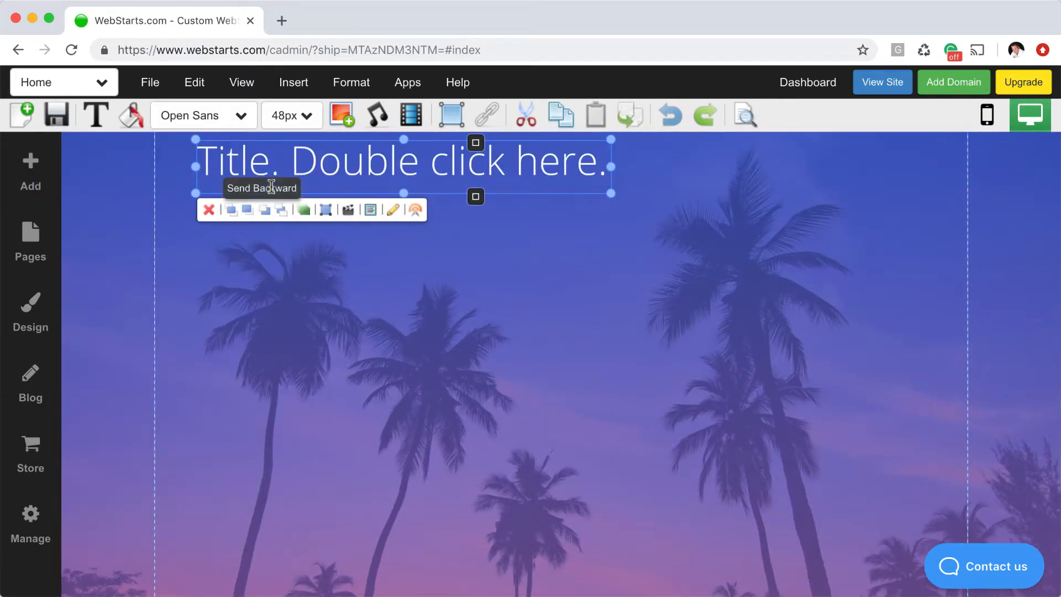
drag(409, 177, 547, 347)
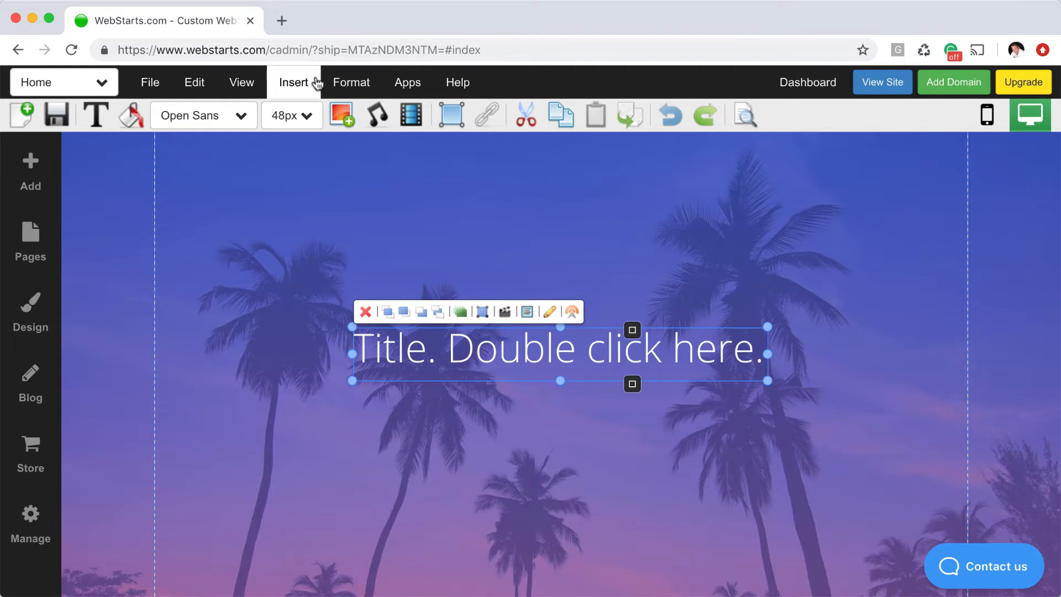
click(347, 93)
click(372, 277)
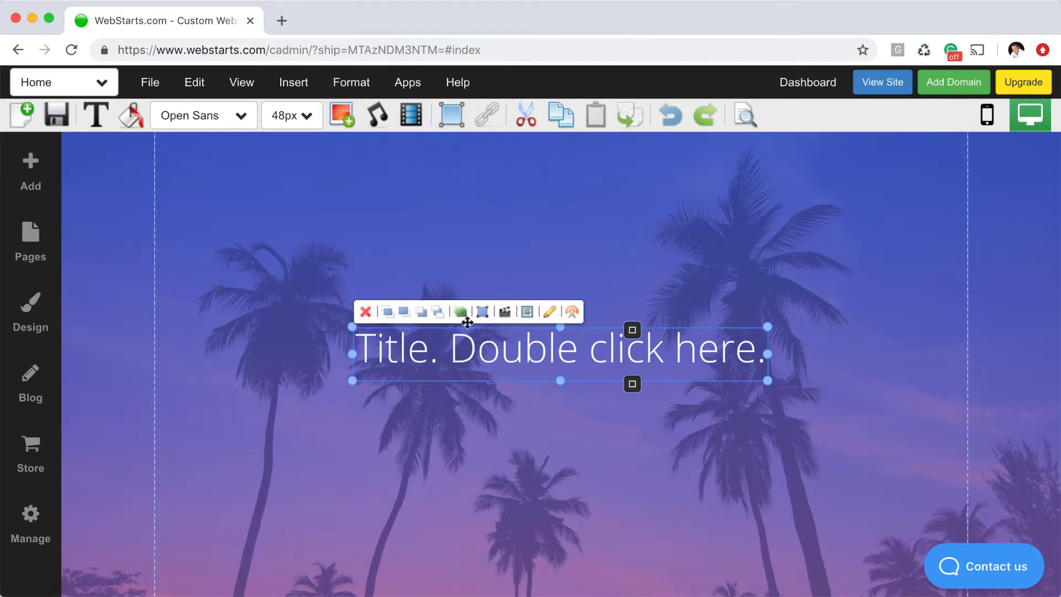
Change the title to "Welcome to my paradise" and widen its box to fit one line, keeping it centred on the page
double_click(525, 361)
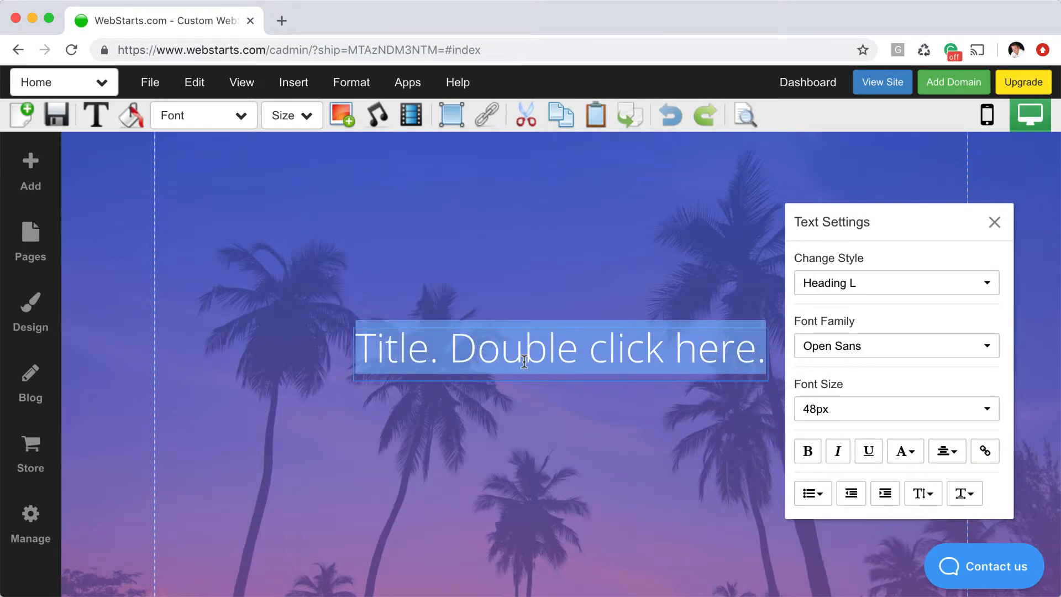
text(Welcome)
text(to )
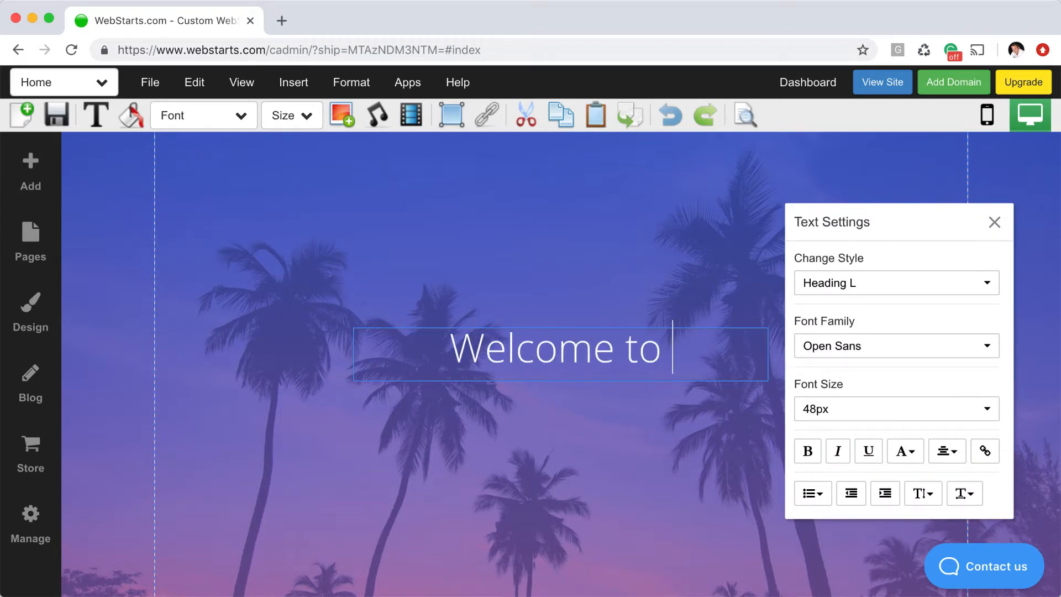
text(my paradise)
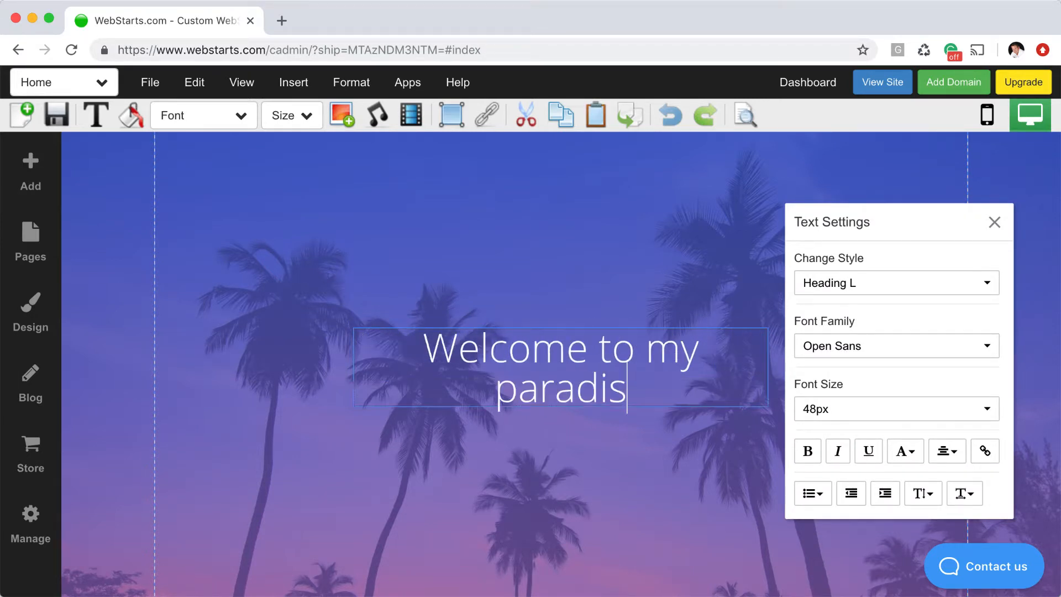
click(546, 407)
click(755, 369)
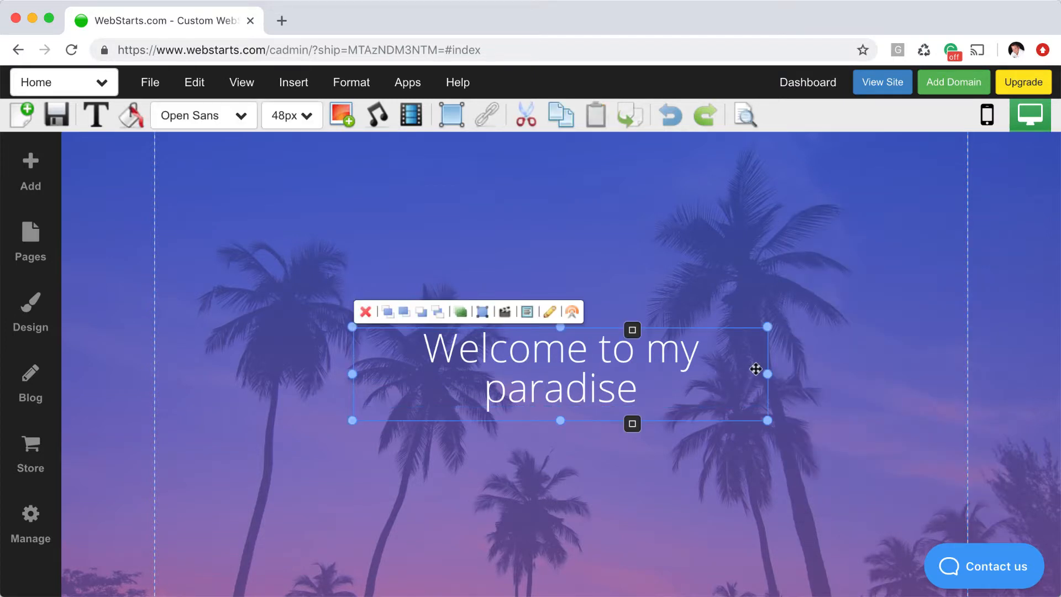
drag(772, 374, 884, 369)
drag(617, 421, 572, 353)
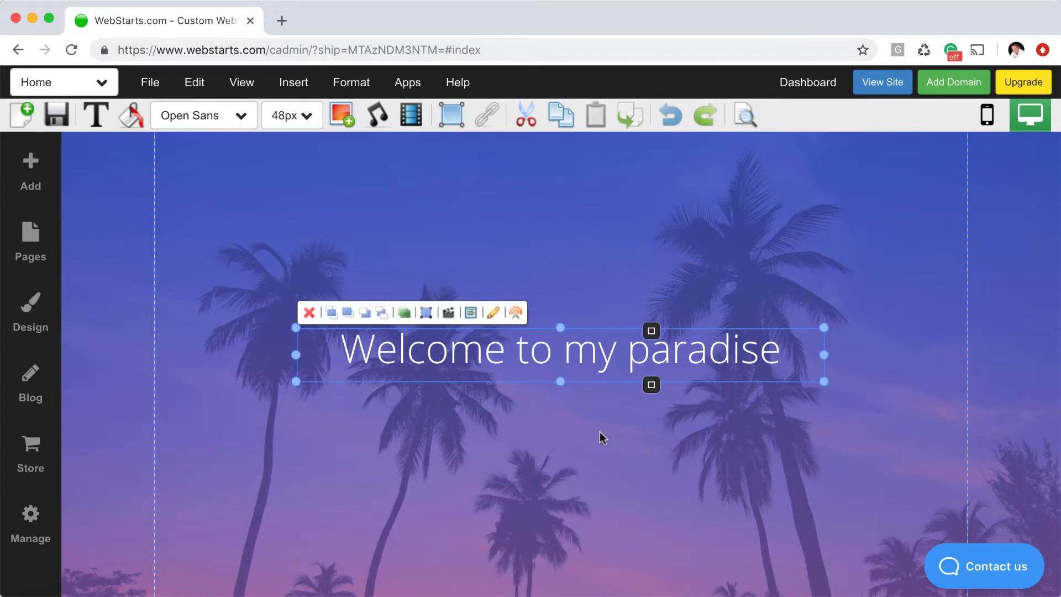
Add a medium outlined button with a transparent background to the page
scroll(599, 432, down, 3)
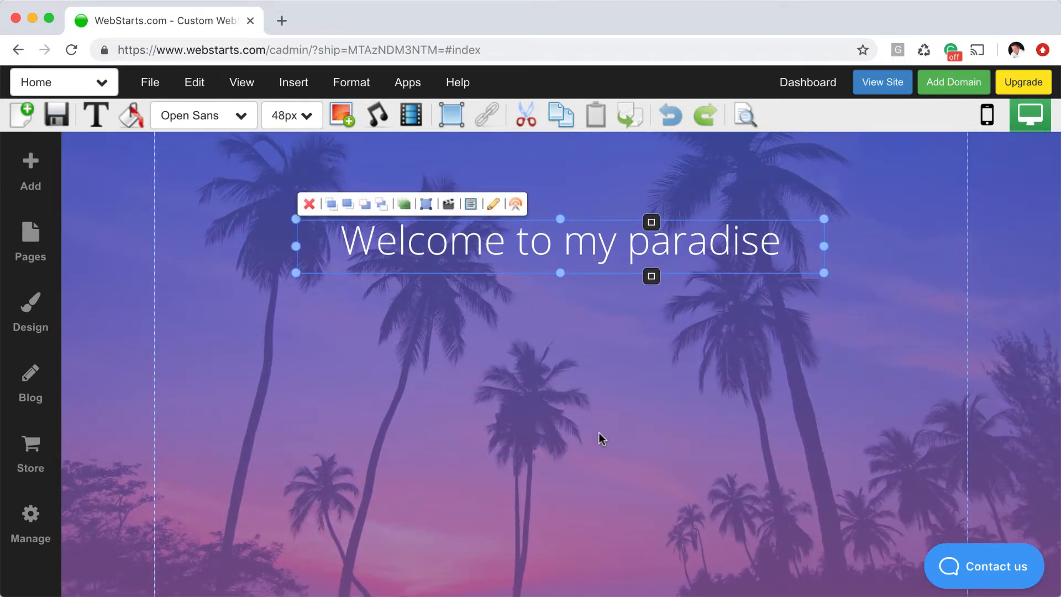
click(32, 167)
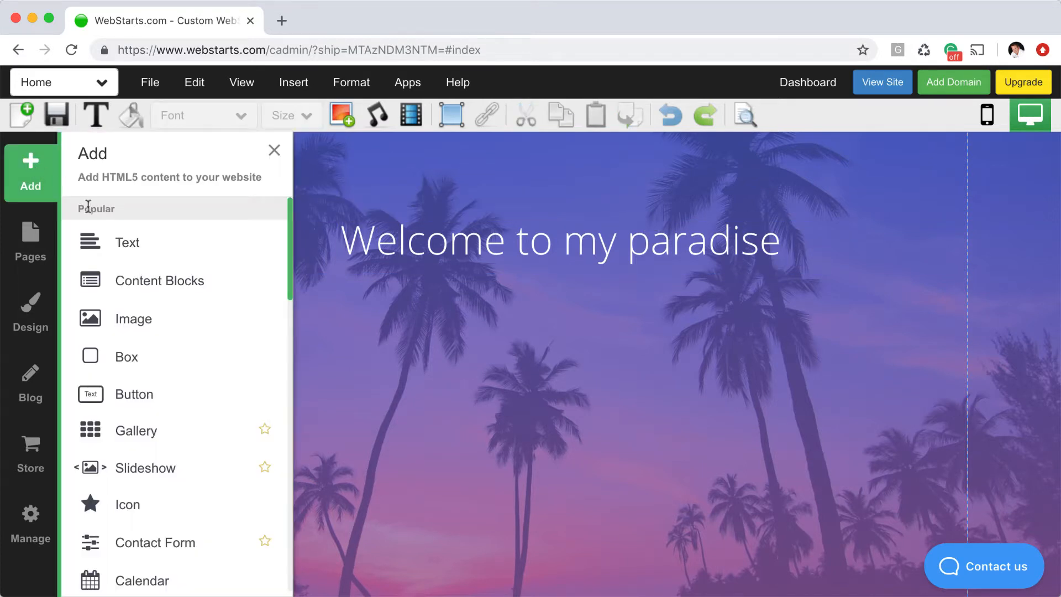
click(135, 393)
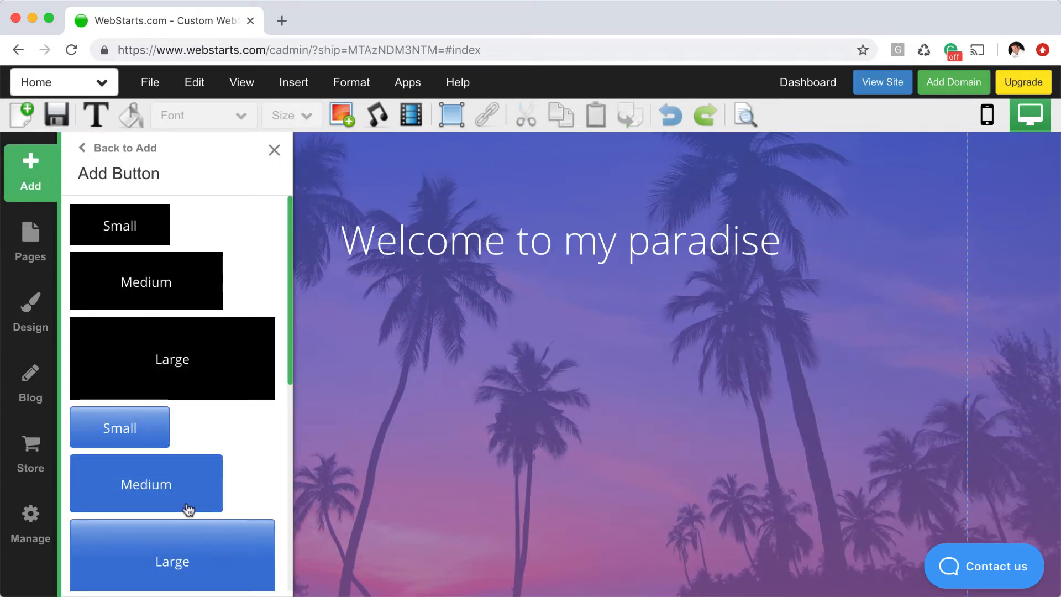
scroll(196, 508, down, 5)
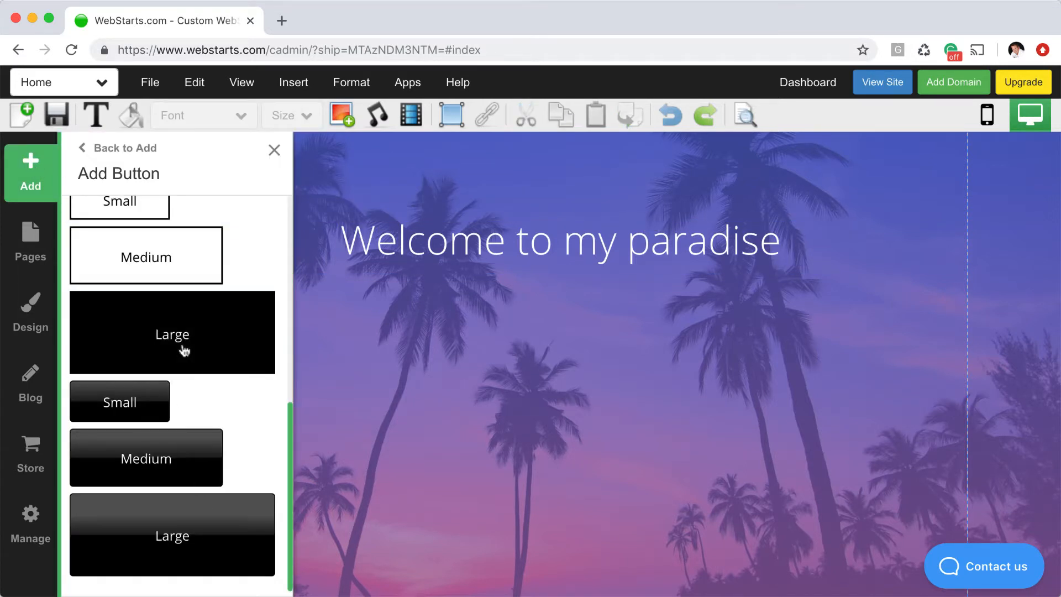
click(168, 267)
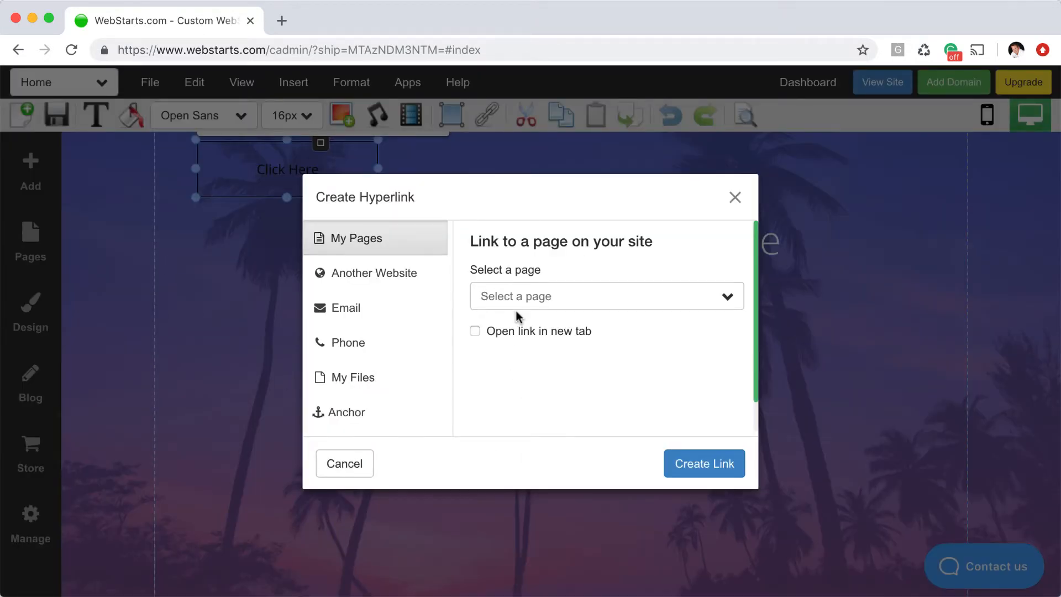
Link the new button to Home Page 2 on the site
click(531, 305)
scroll(546, 376, down, 3)
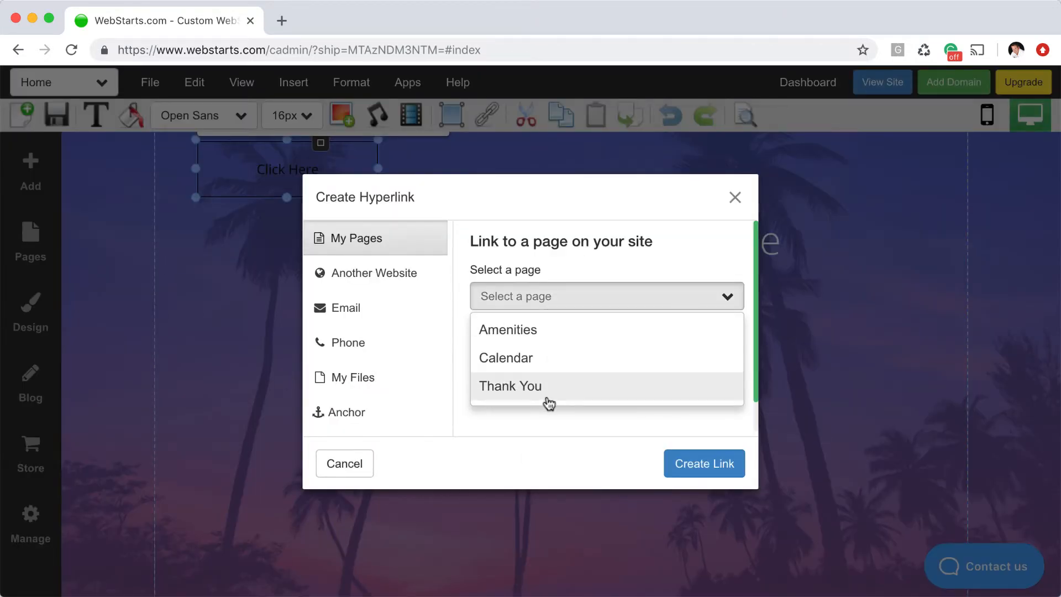
scroll(546, 396, down, 2)
click(547, 397)
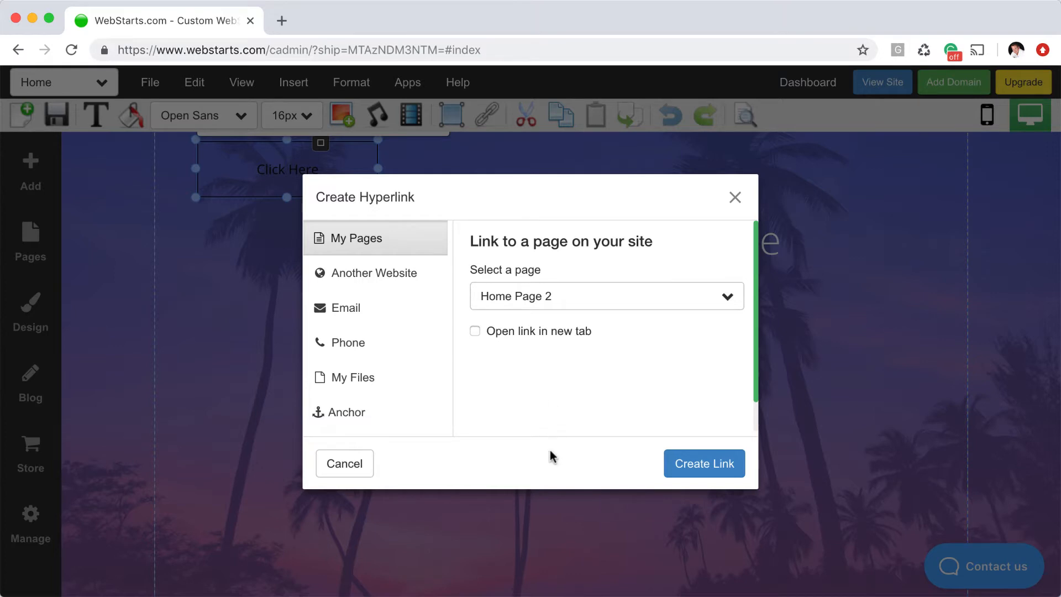
click(674, 466)
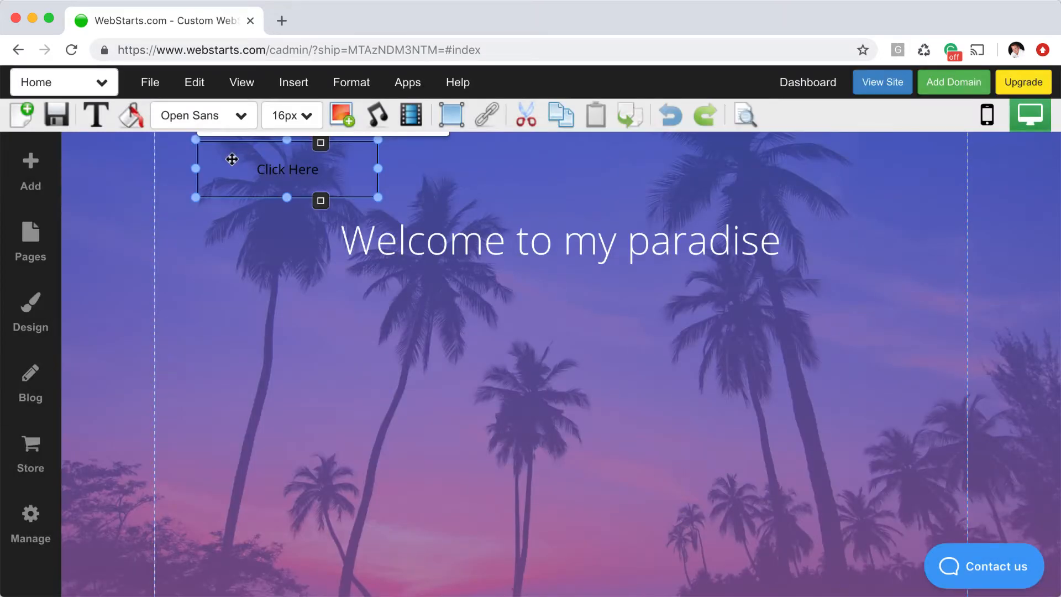
Centre the button below the welcome heading and set its text and border colour to white
drag(232, 159, 509, 337)
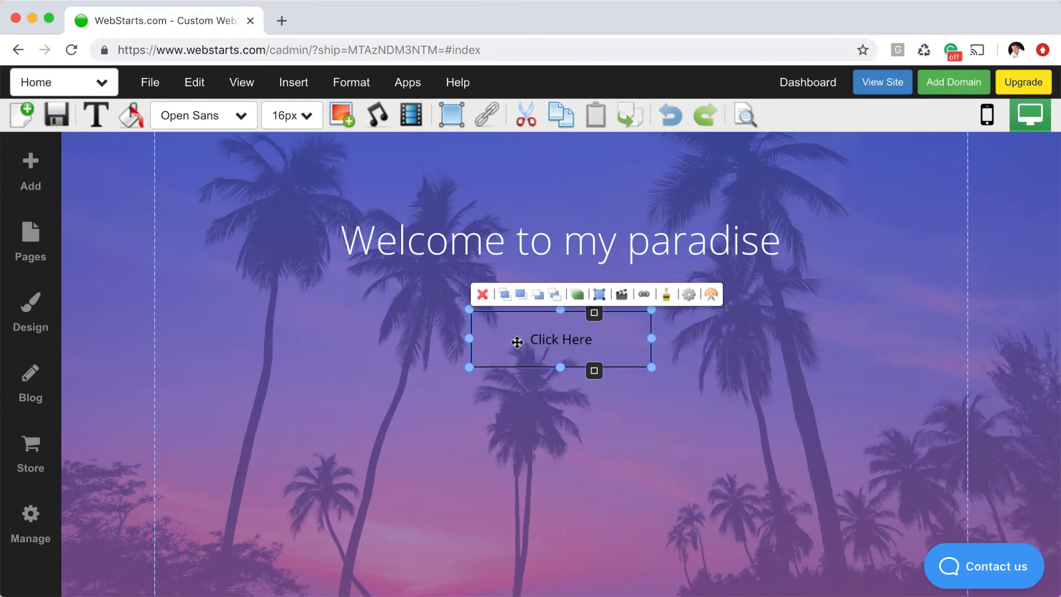
click(131, 115)
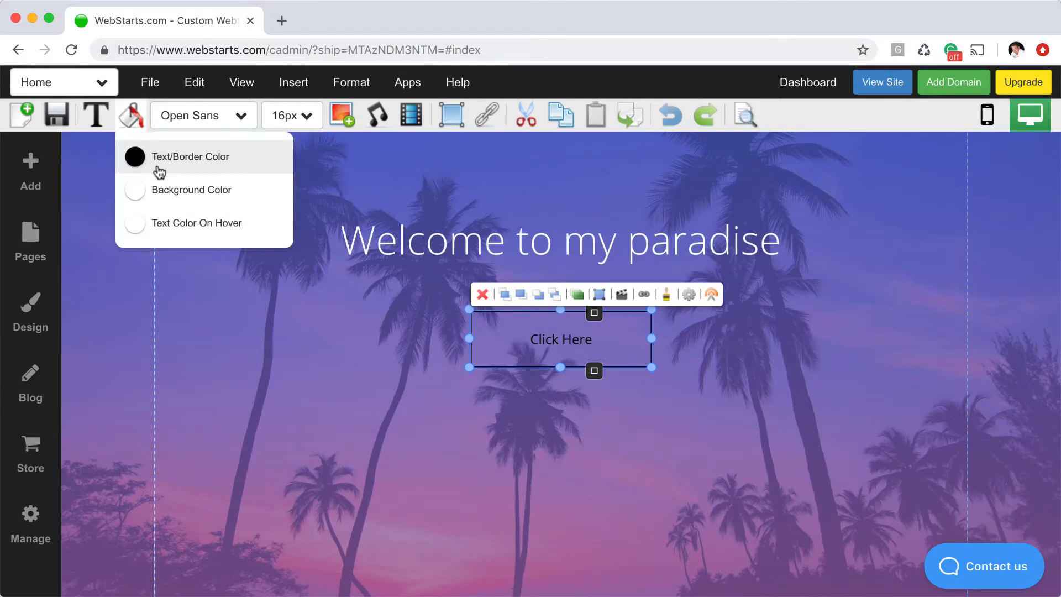
click(155, 163)
click(311, 299)
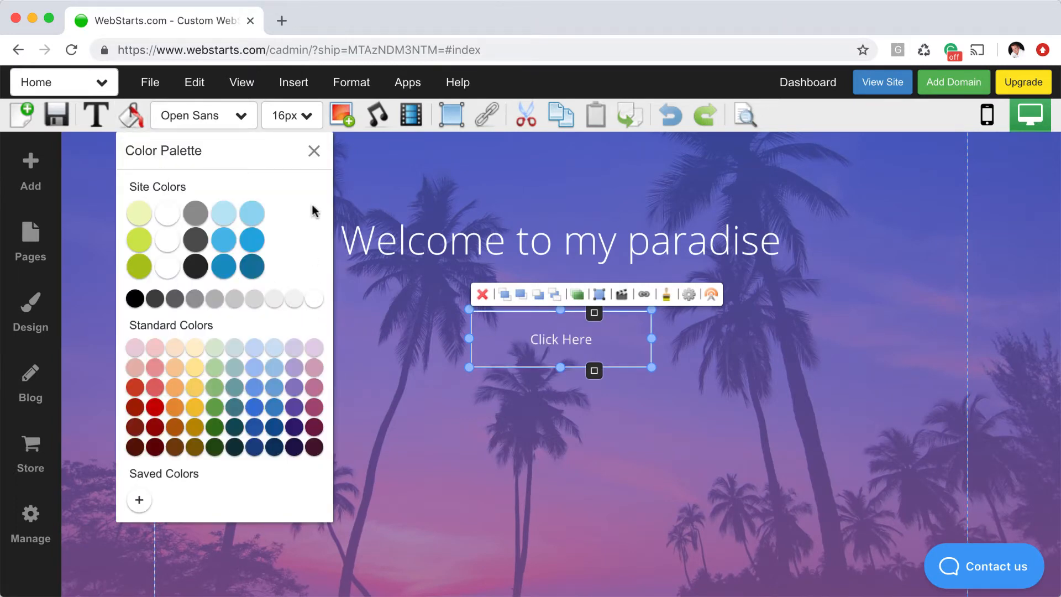
click(314, 150)
Set the button's text colour on hover to a medium purple from the standard colours
click(132, 117)
click(162, 227)
click(294, 393)
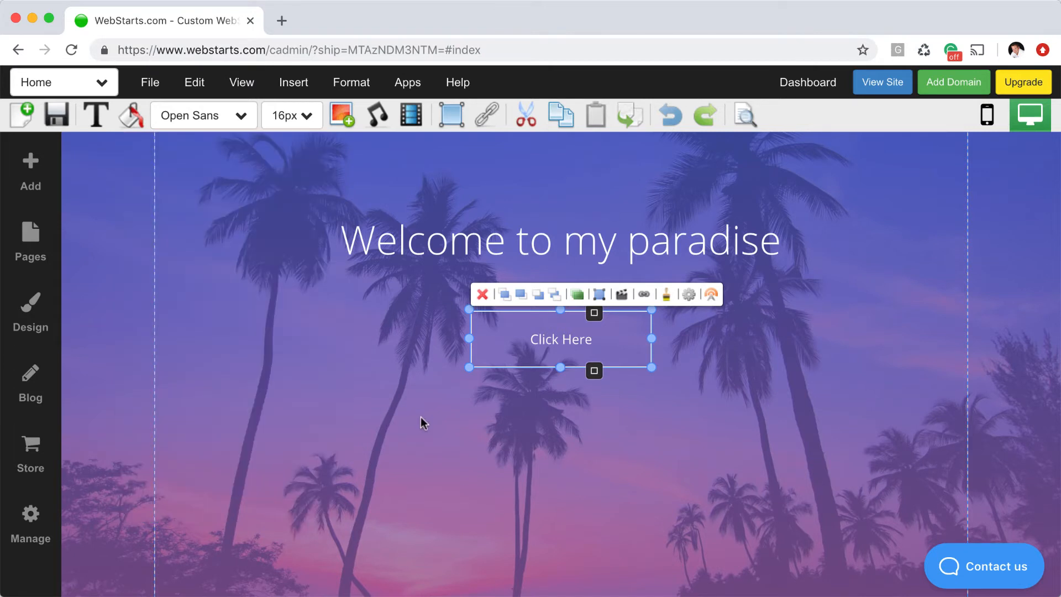
click(445, 401)
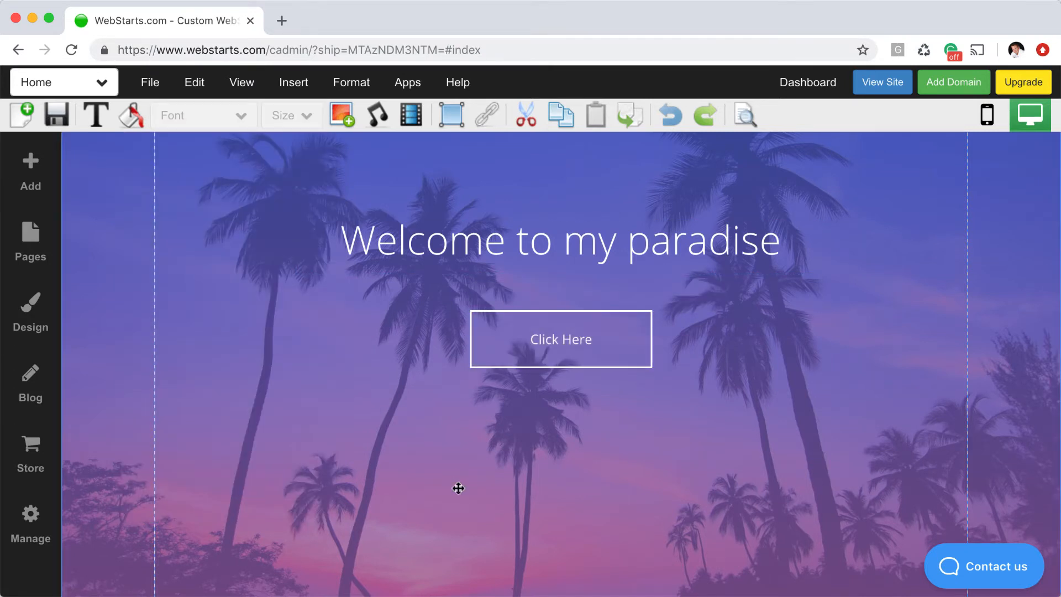
click(573, 334)
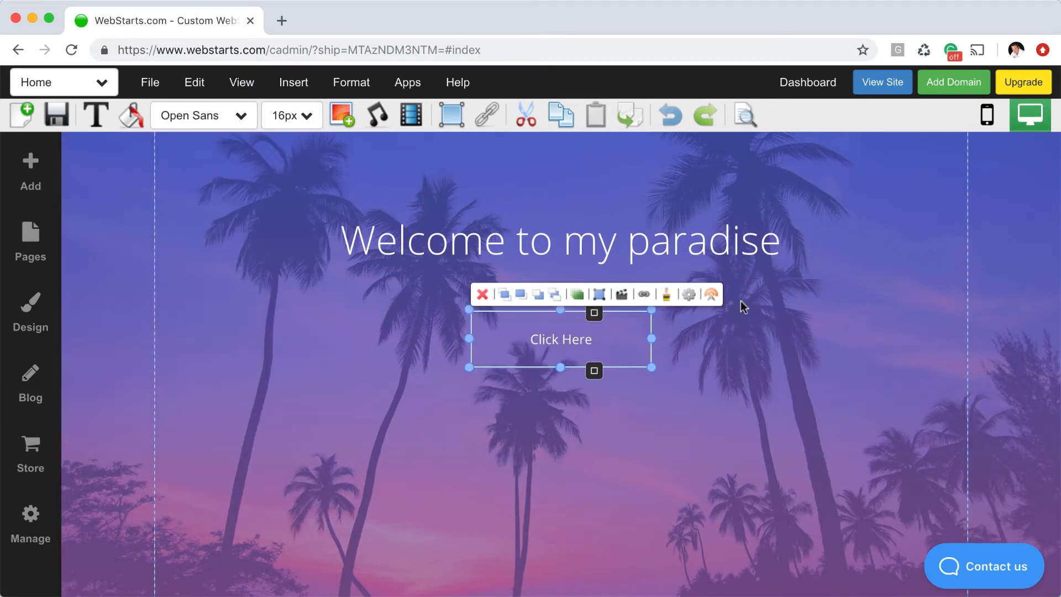
Change the button's text to "Enter" and save the page
click(688, 294)
triple_click(950, 223)
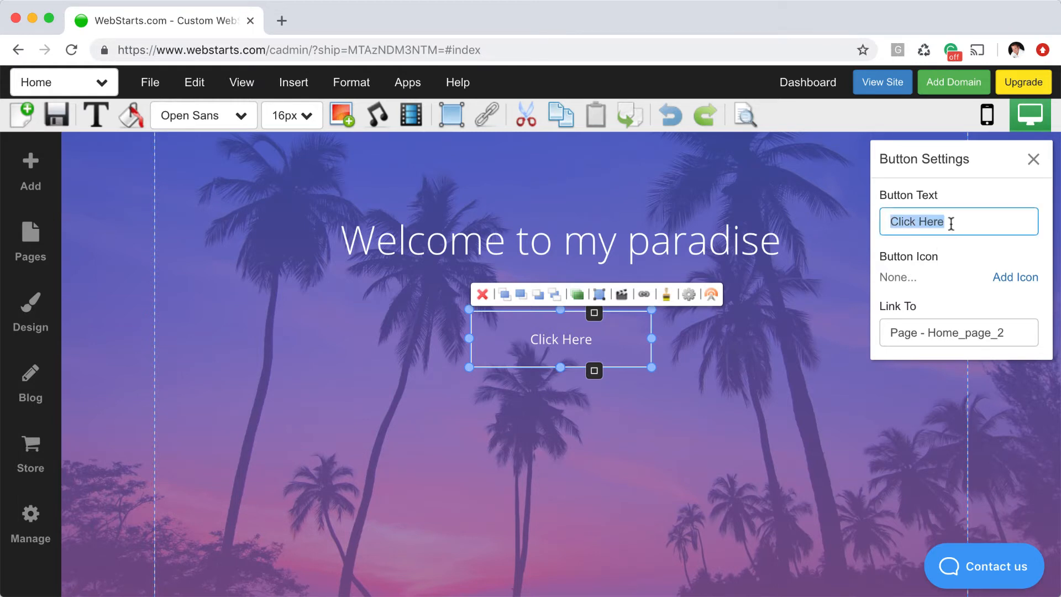
text(Entere)
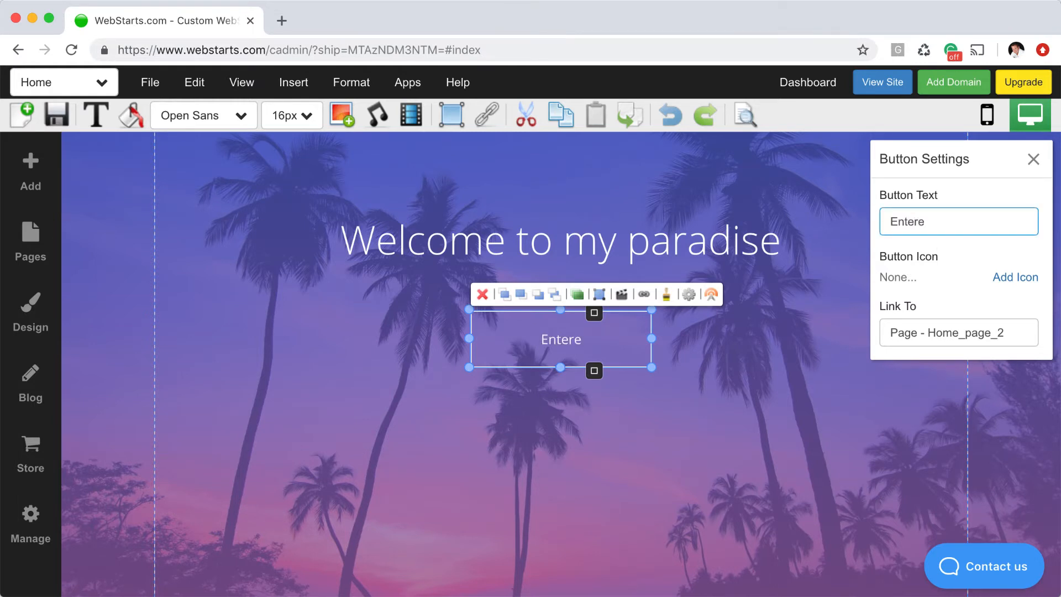
key(BackSpace)
click(789, 514)
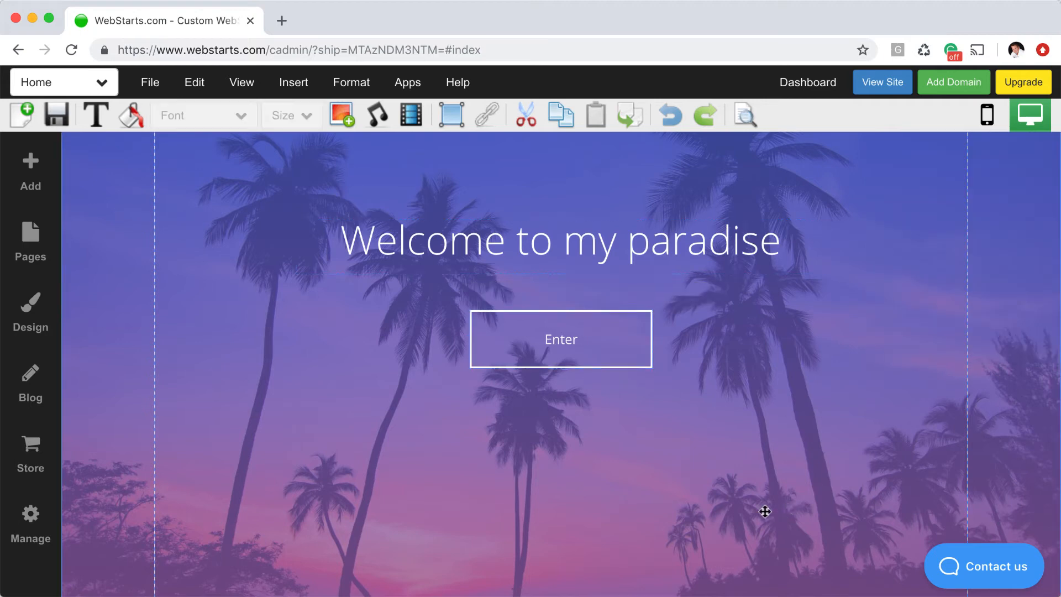
click(56, 115)
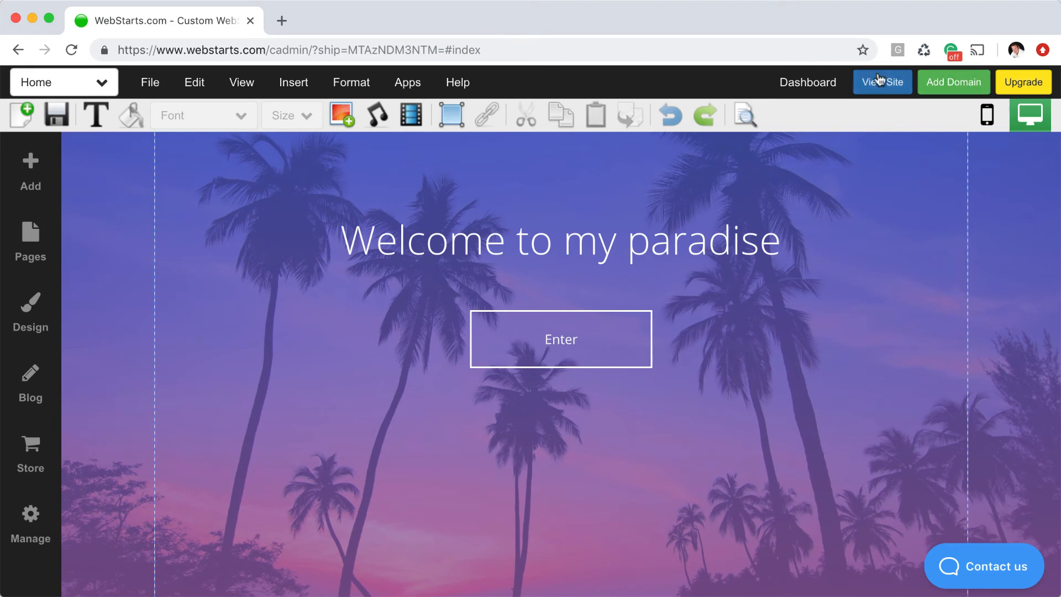
View the published splash page and test that its Enter button leads to Home Page 2, then return to the editor
click(882, 81)
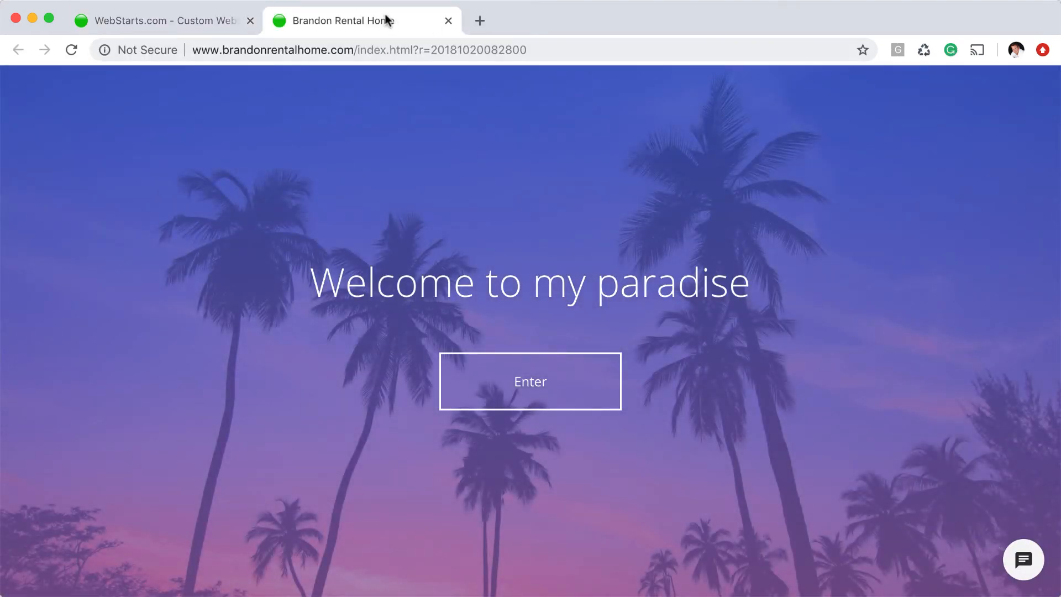
click(447, 21)
scroll(575, 253, up, 3)
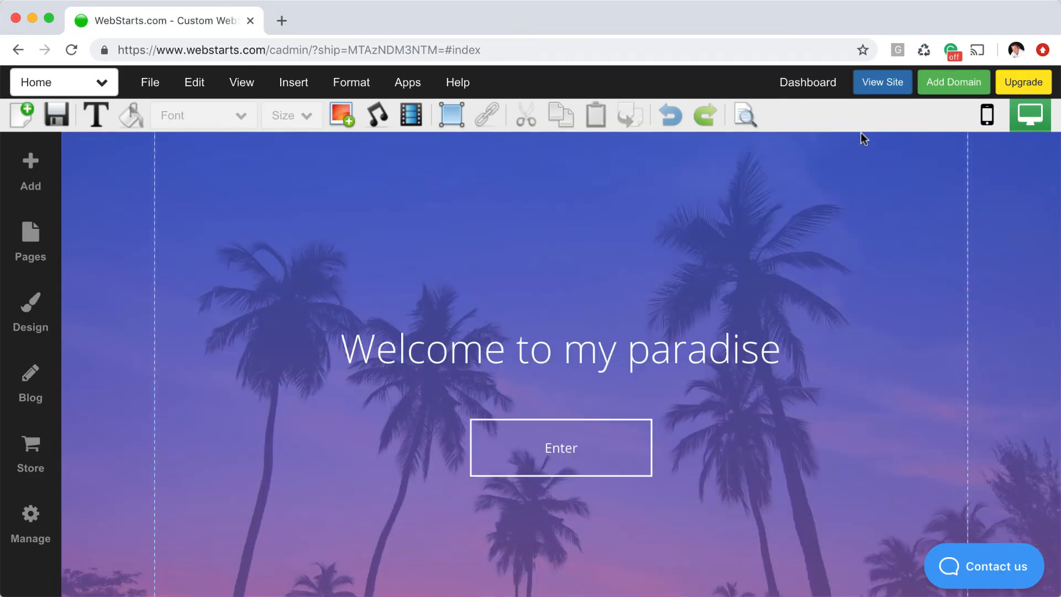
click(900, 86)
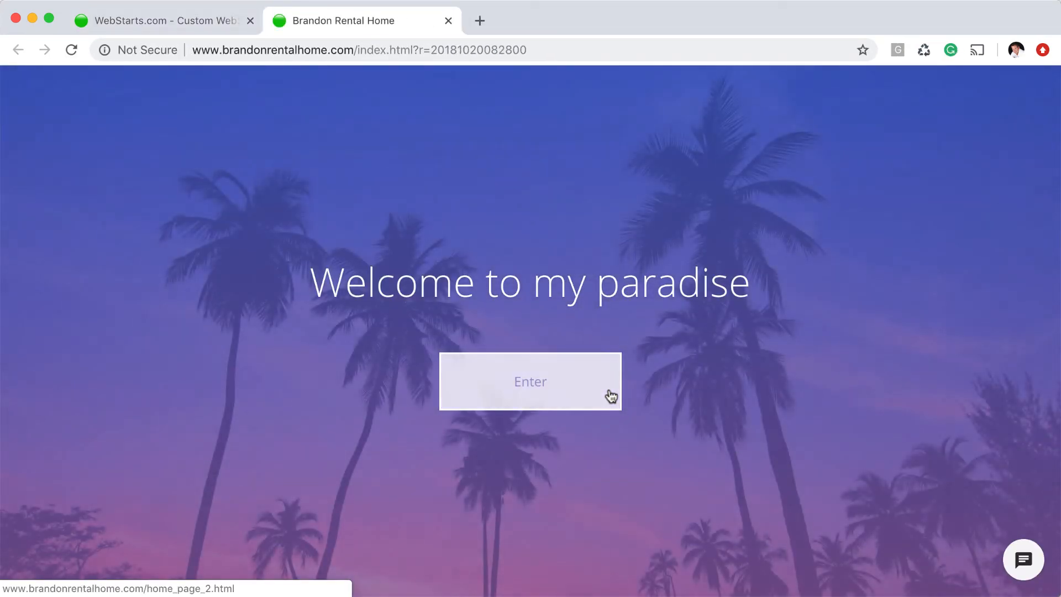
click(611, 396)
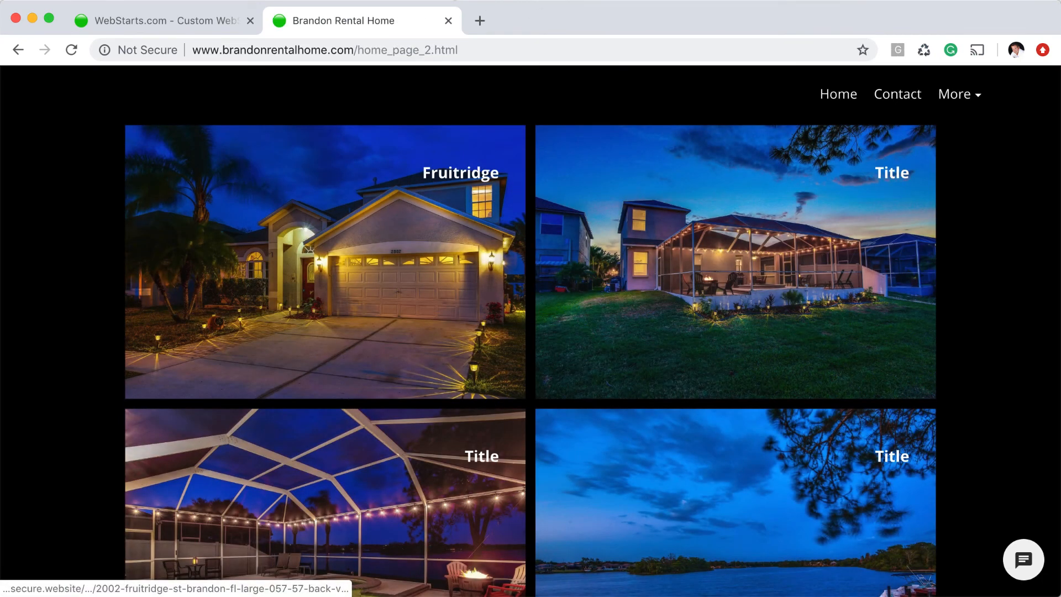
click(448, 21)
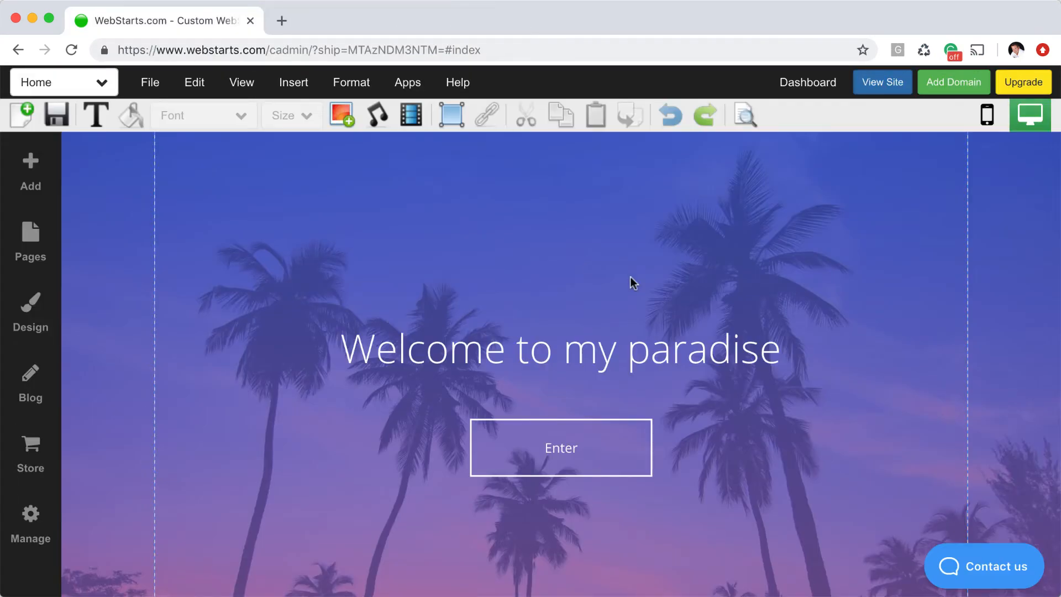